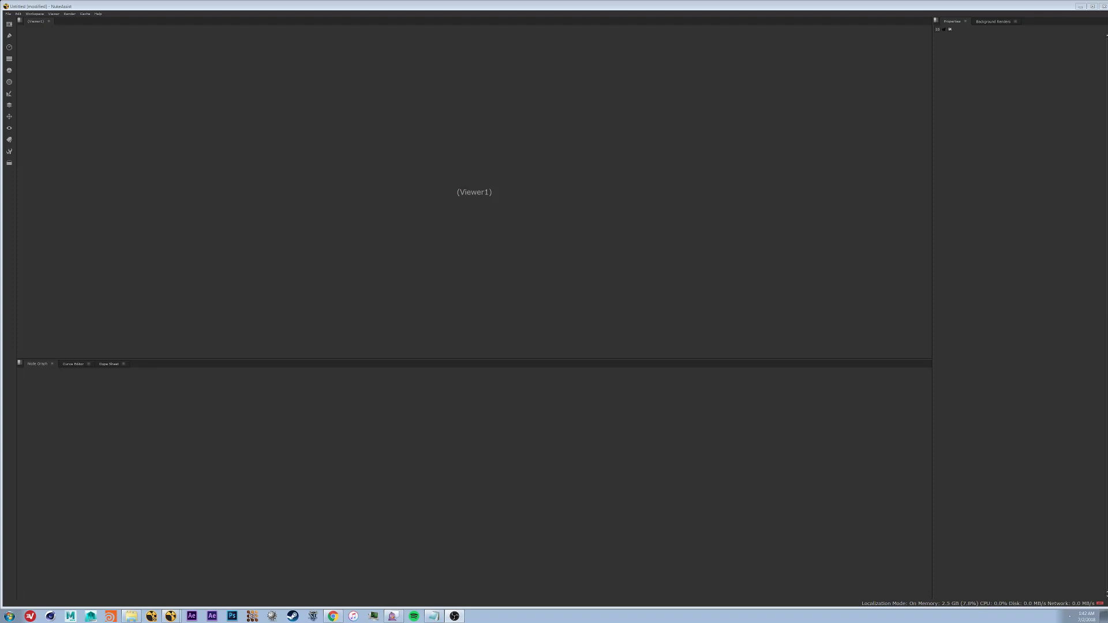
Step: Create a Read node from the 'read' node search, then close its file browser unused
left_click(418, 404)
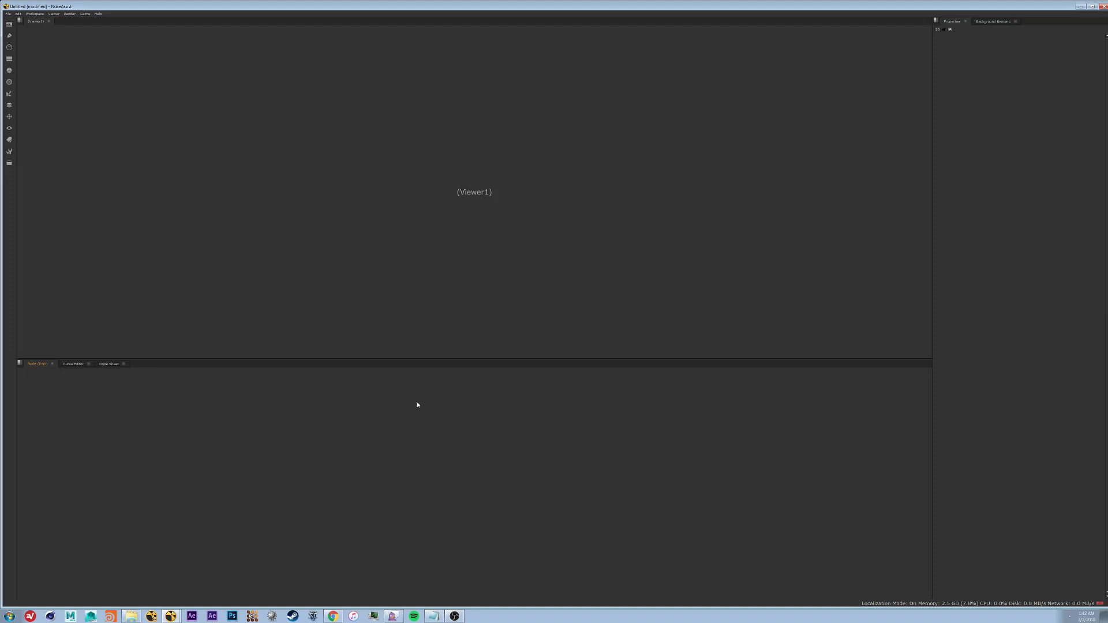
key("Tab")
type("read")
key("Return")
key("Escape")
Step: Reopen the Read file browser with R and from the Image menu, dismissing it both times
key("r")
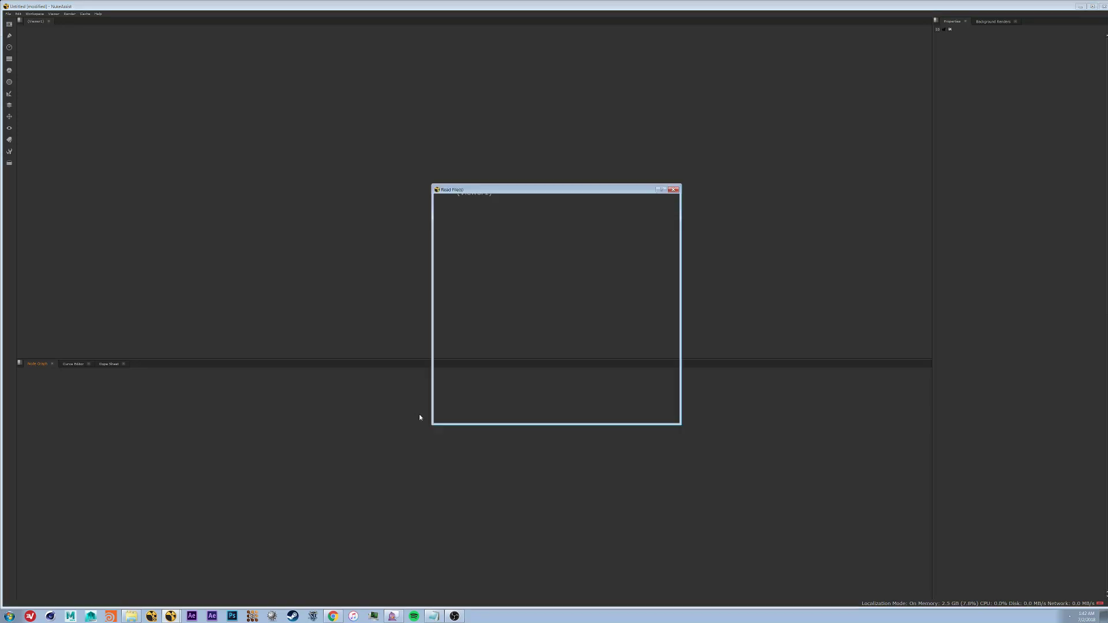
key("Escape")
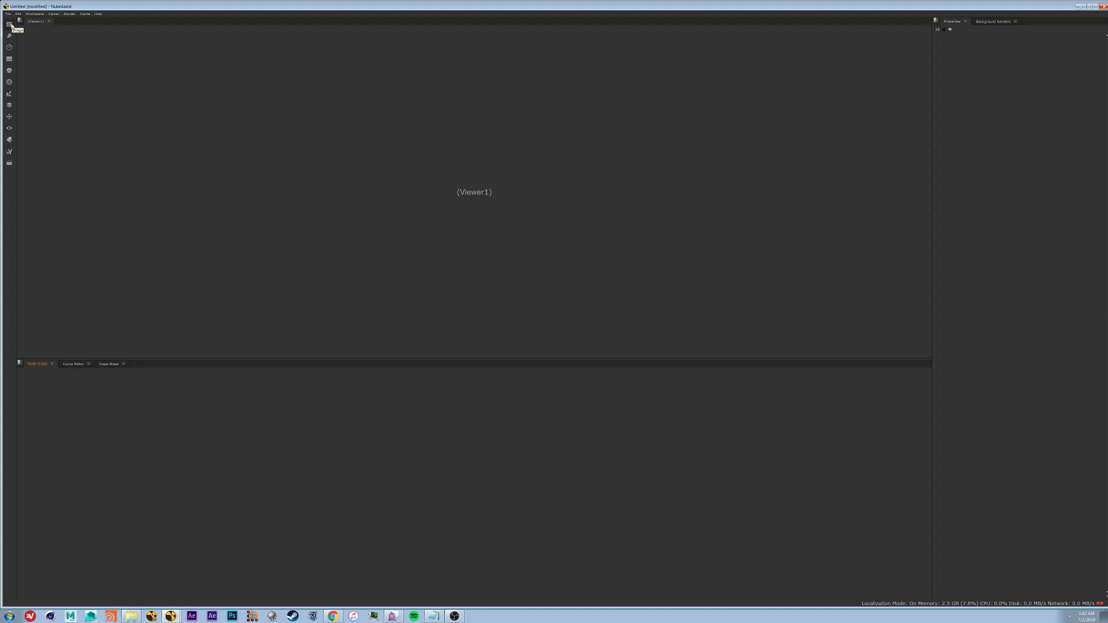
left_click(11, 25)
left_click(29, 23)
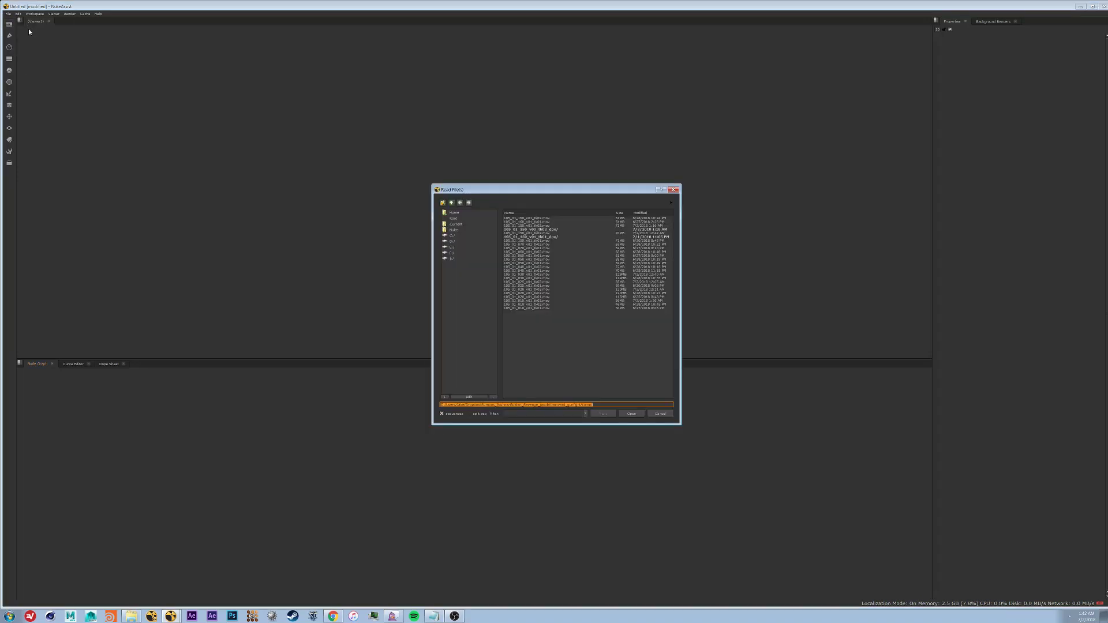
key("Escape")
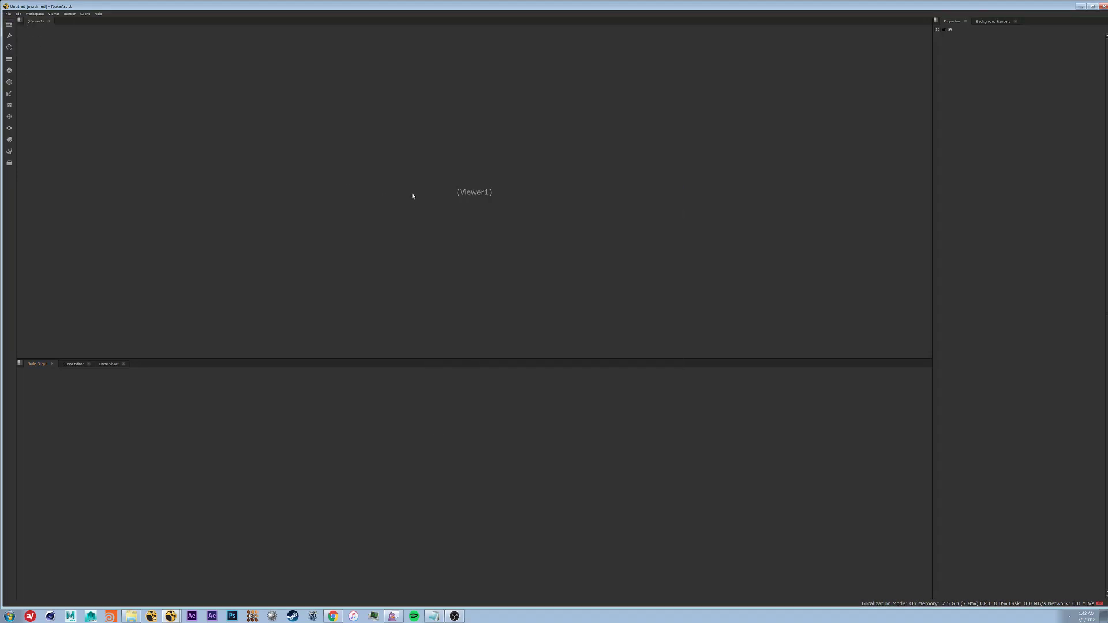
Step: Drag 102_120_raw_hd.mov from Explorer in as Read1, view it and fit it to the viewer
key("alt+Tab")
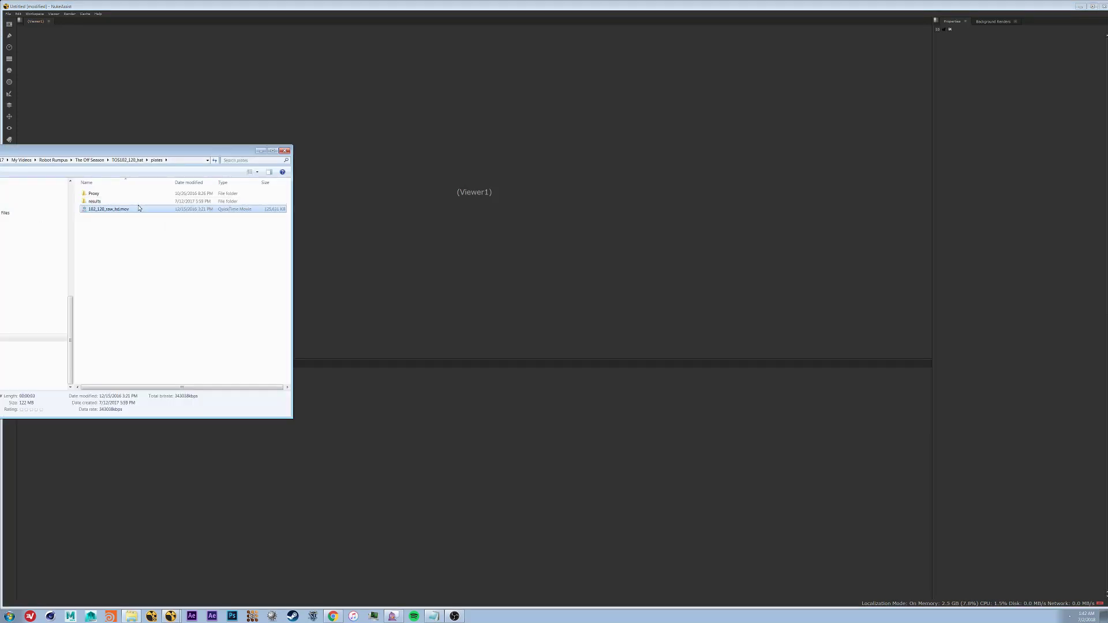
mouse_move(411, 478)
left_mouse_down()
mouse_move(413, 428)
mouse_move(411, 493)
left_mouse_up()
key("1")
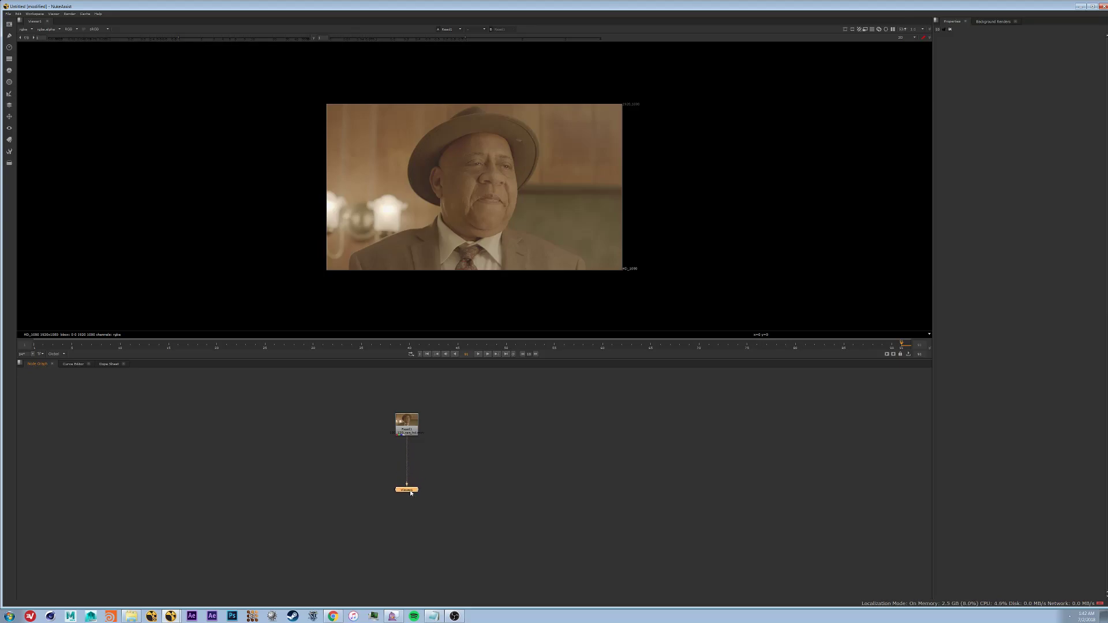
left_click(414, 428)
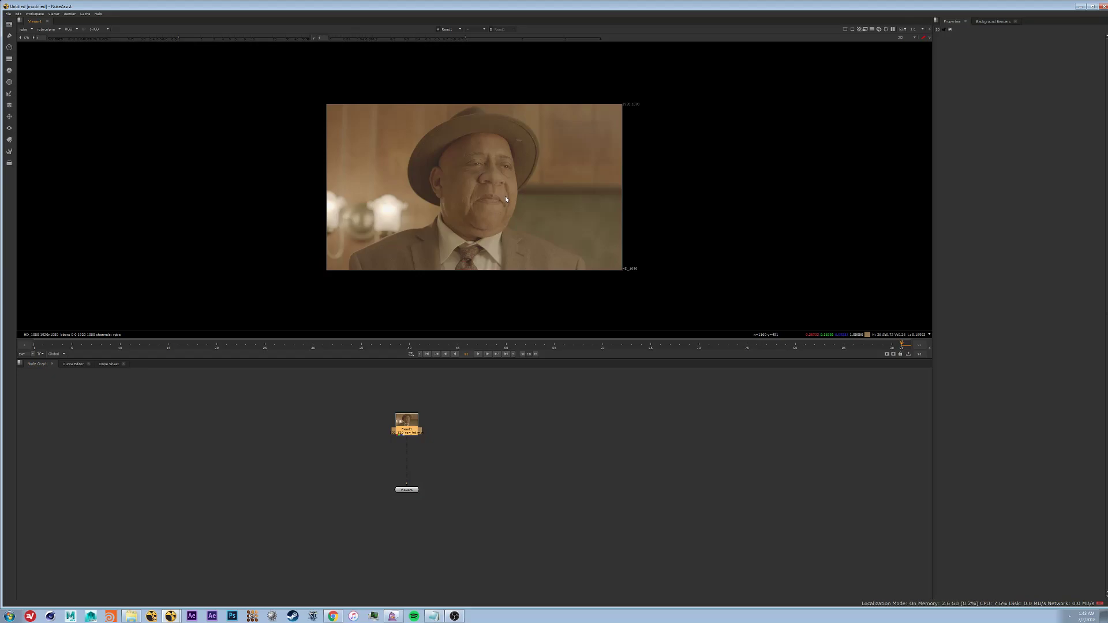
key("f")
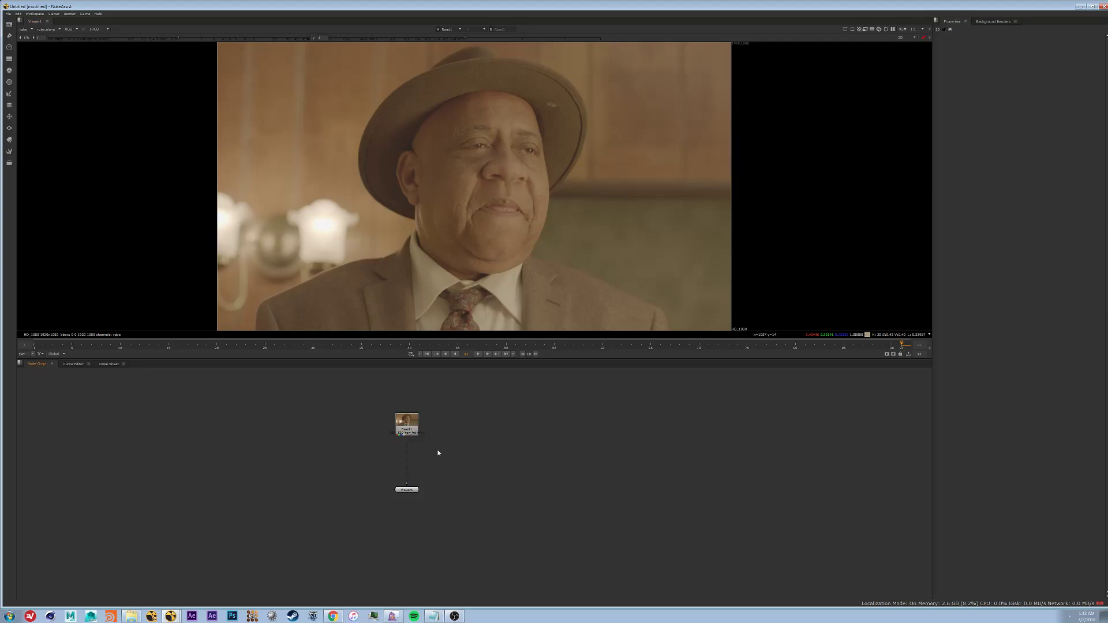
Step: Open Read1's settings and Project Settings, and choose HD_1080 1920x1080 as the full size format
double_click(408, 424)
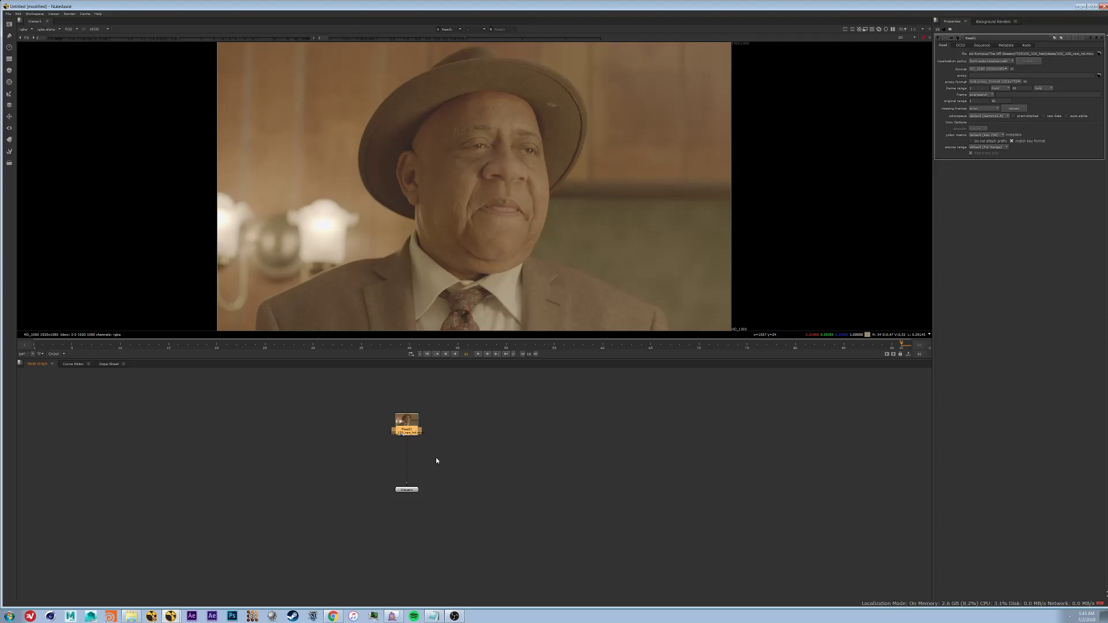
key("s")
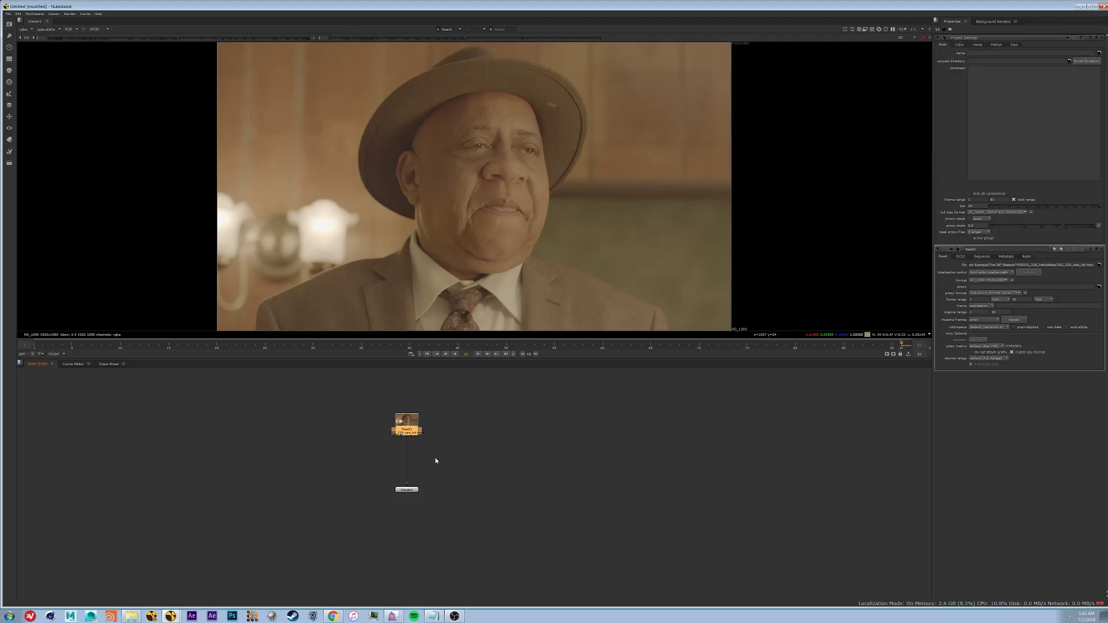
left_click(1018, 213)
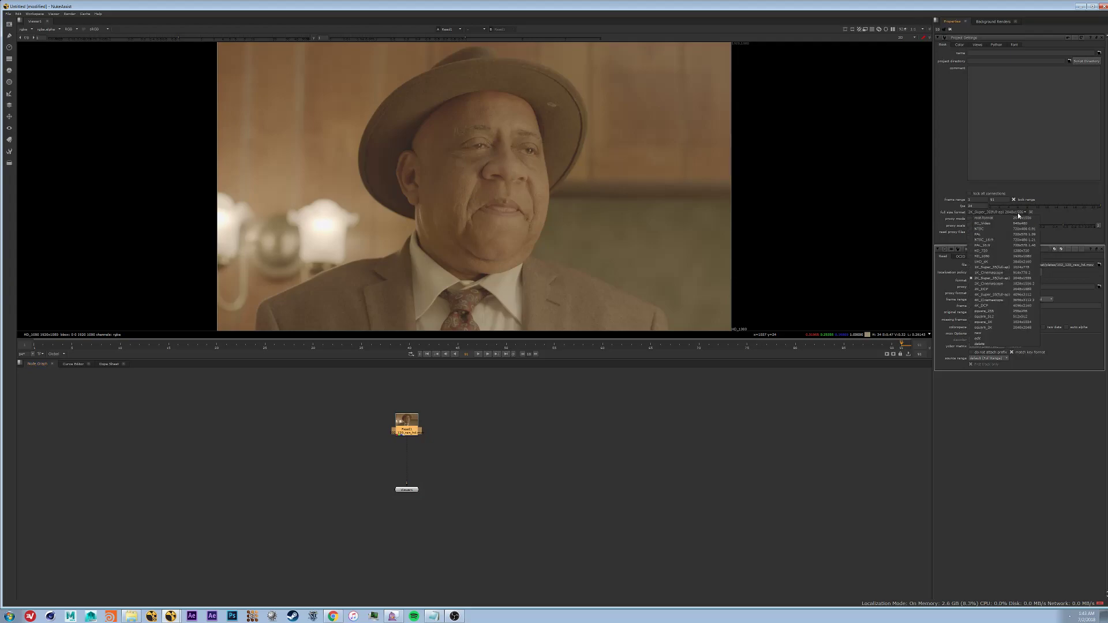
left_click(1006, 255)
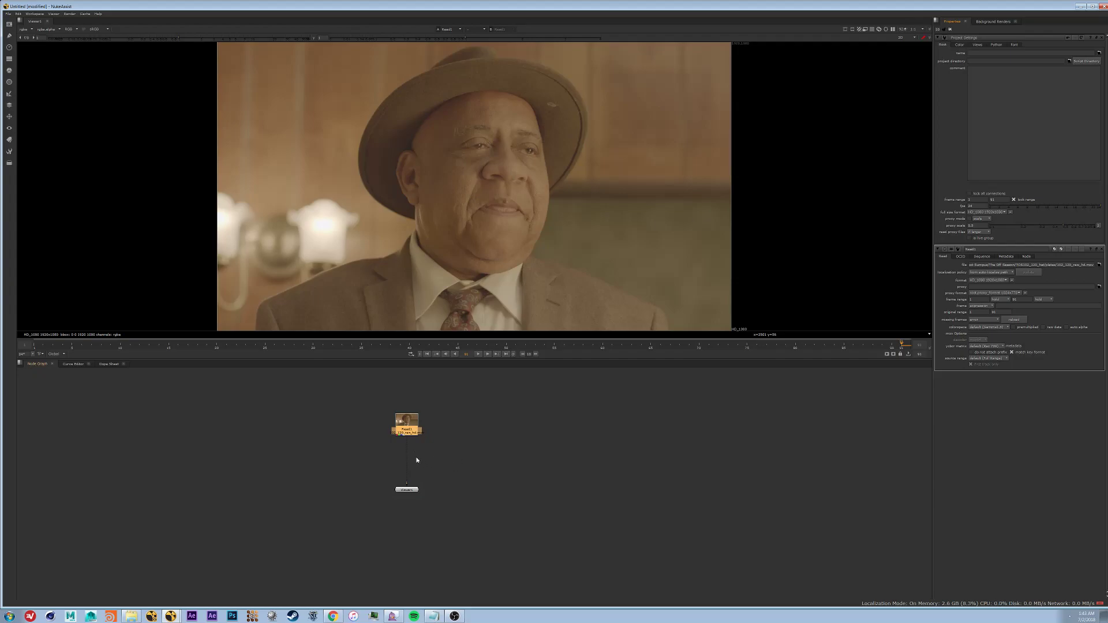
scroll(417, 460, "up", 3)
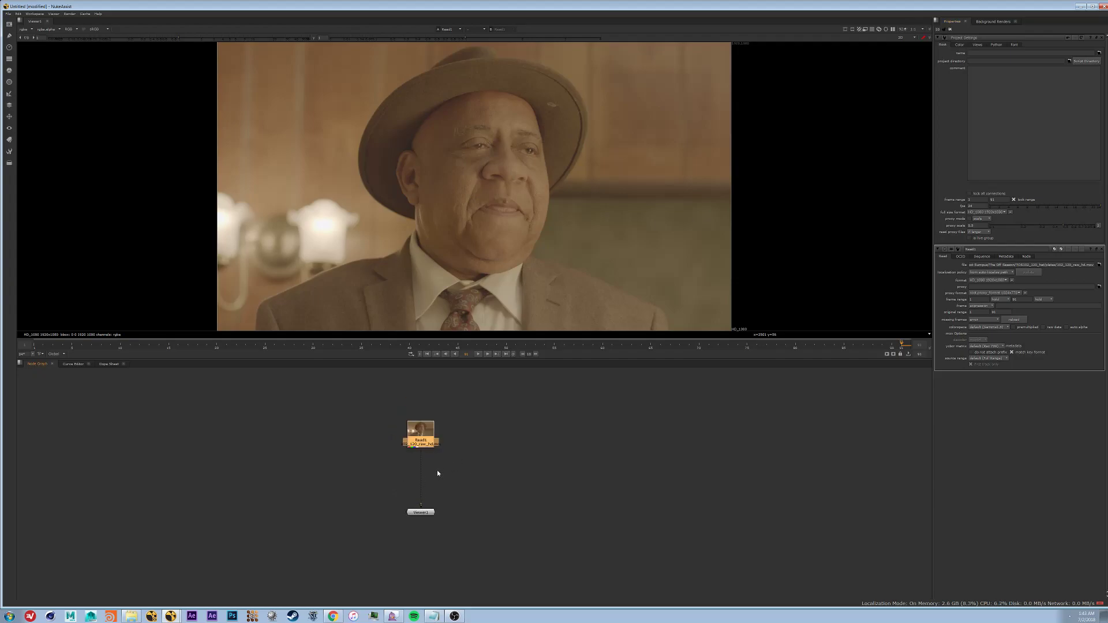
left_click_drag(425, 442, 425, 435)
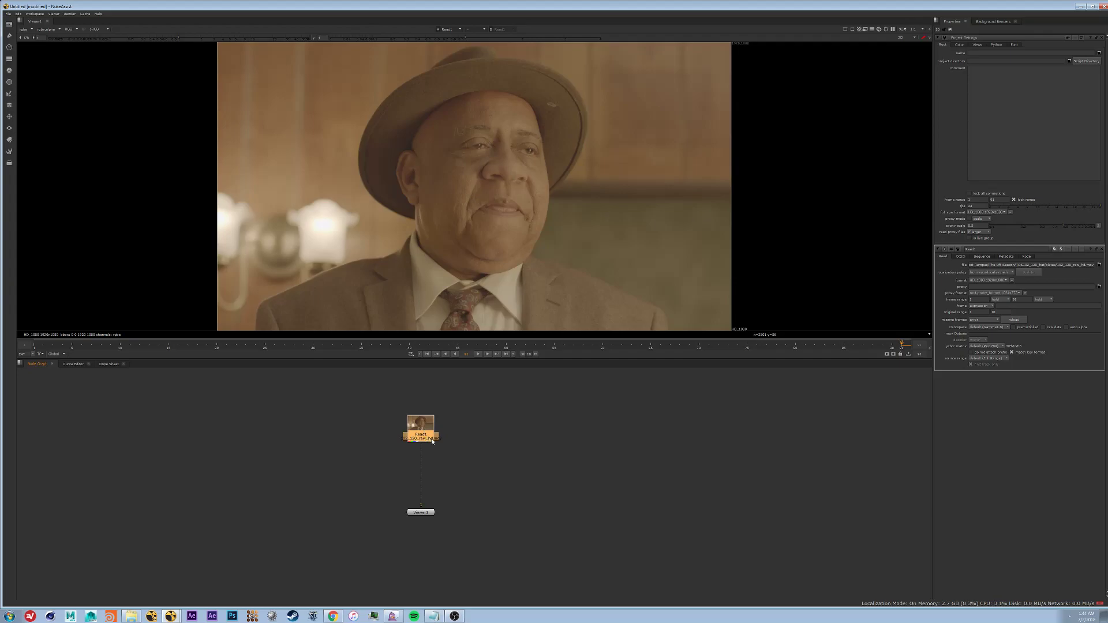
Step: Insert Roto1 under Read1 via the 'rot' search, select its Root layer, and zoom onto the hat
type("rot")
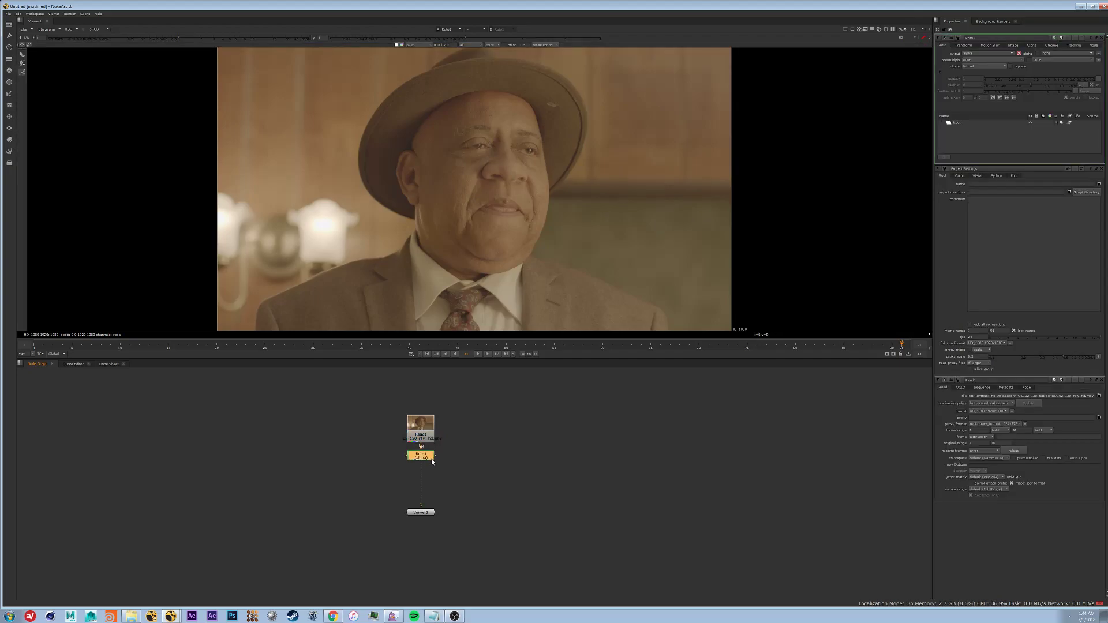
left_click(423, 428)
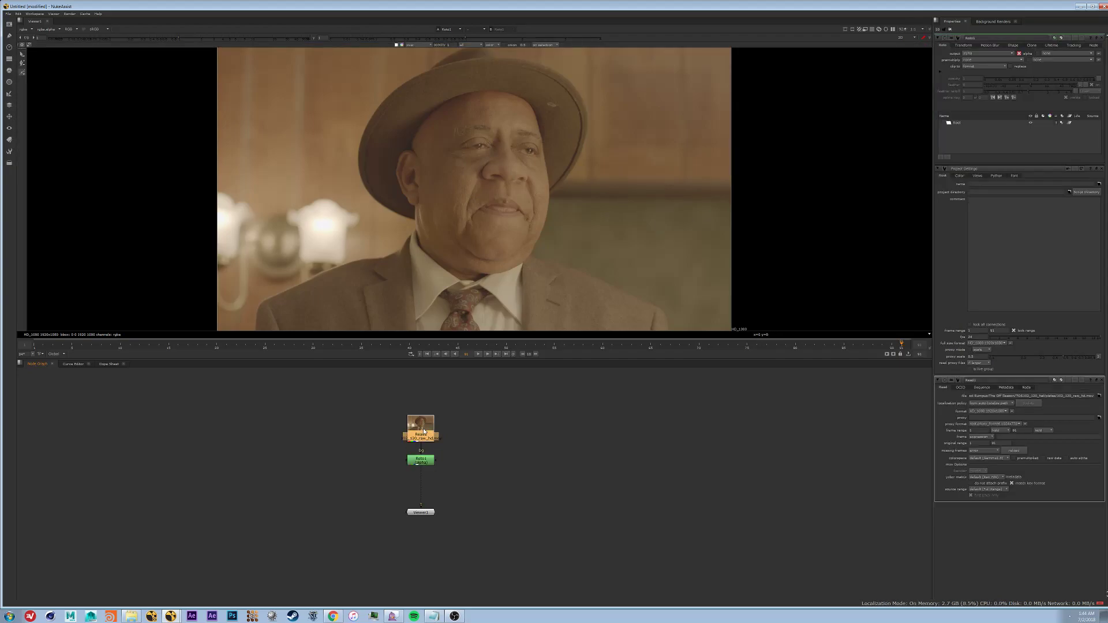
left_click(433, 465)
mouse_move(427, 463)
left_mouse_down()
mouse_move(446, 466)
mouse_move(427, 468)
left_mouse_up()
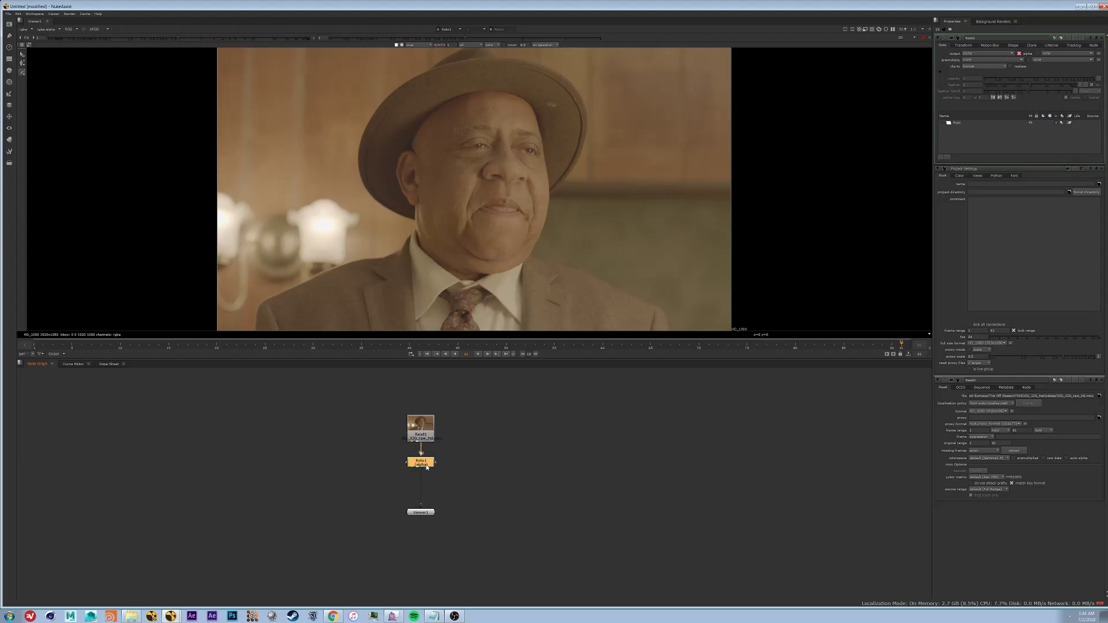
left_click(459, 462)
left_click(423, 468)
left_click(961, 122)
scroll(472, 172, "up", 5)
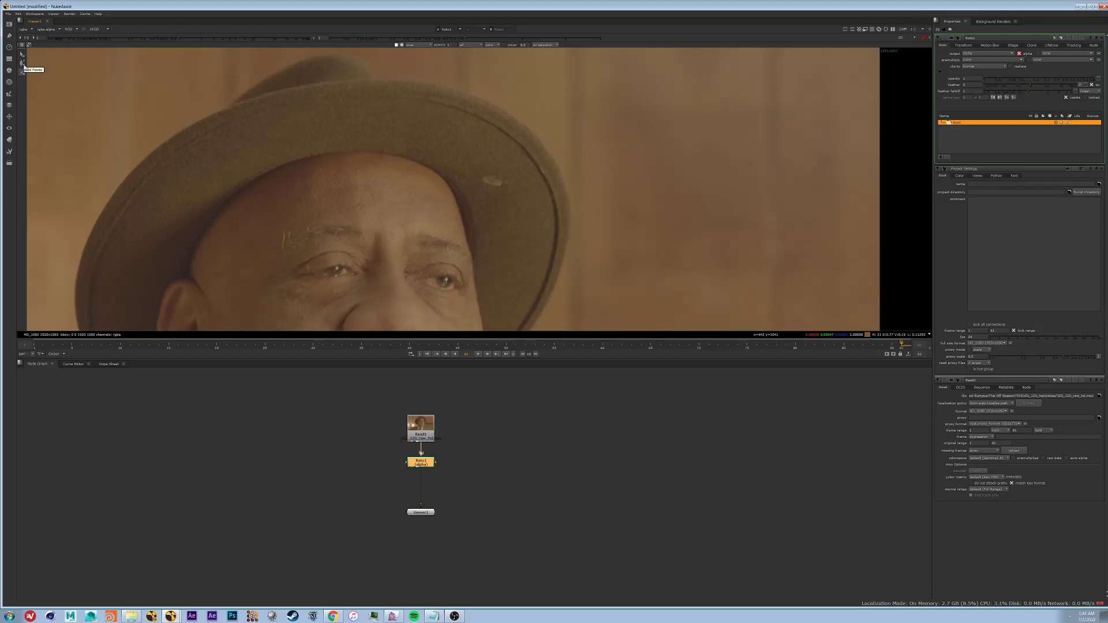
left_click(23, 74)
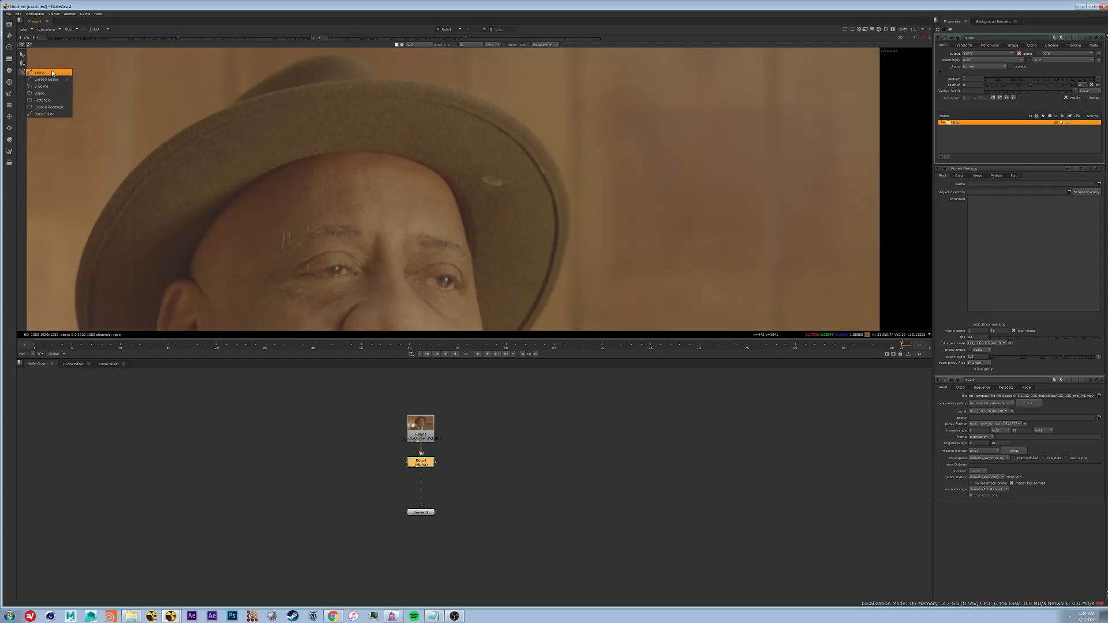
Step: Draw a closed four-point Bezier shape around the hat blemish
left_click(528, 416)
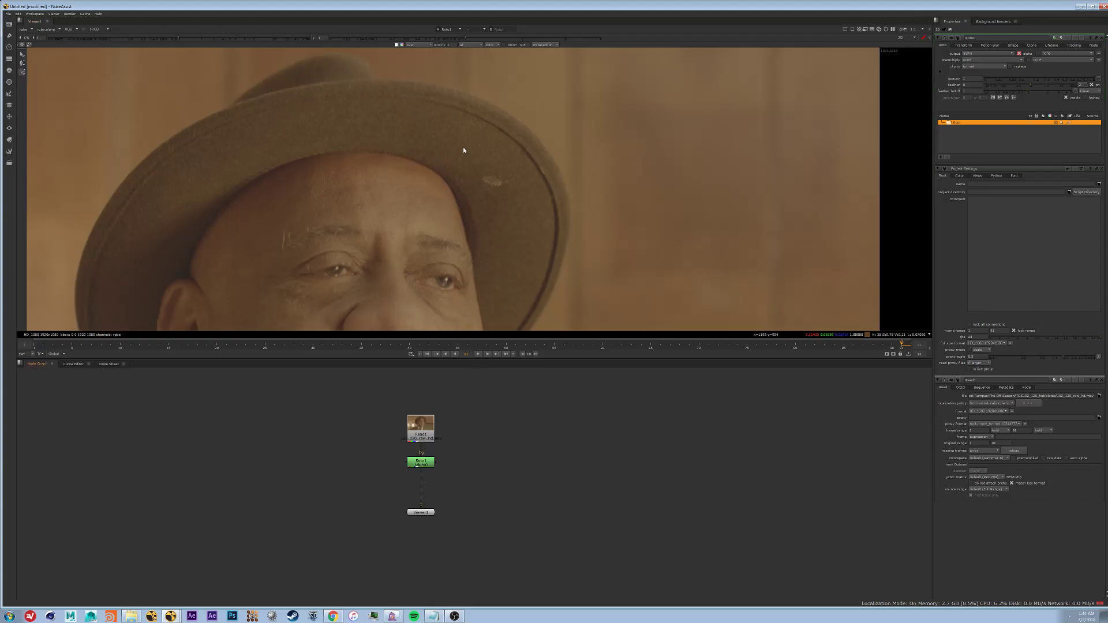
middle_click_drag(458, 195, 427, 173)
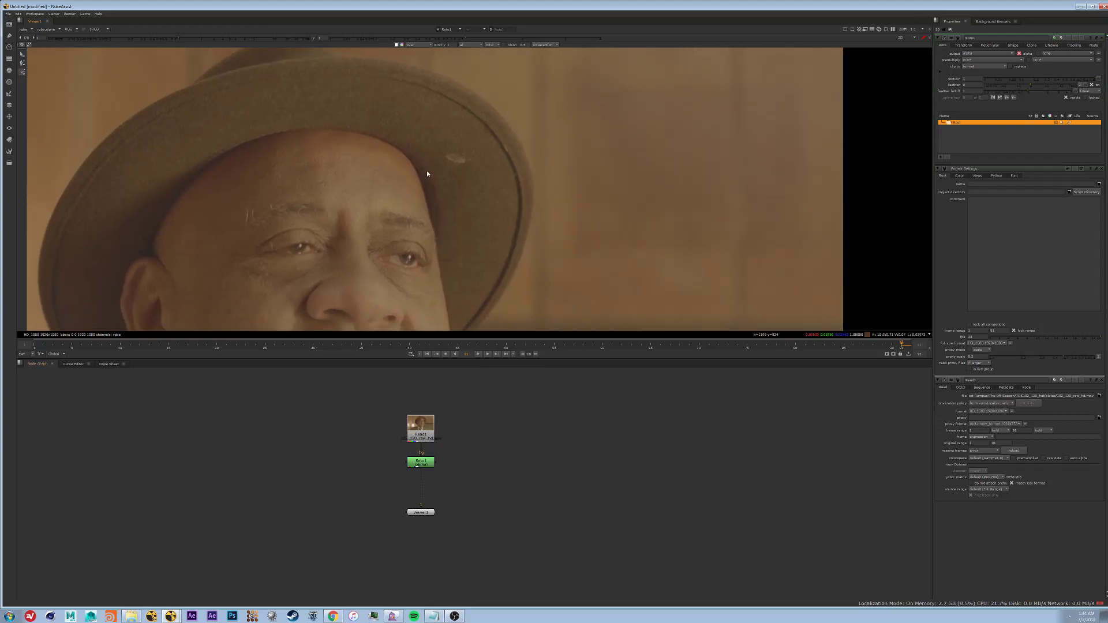
left_click_drag(418, 161, 428, 177)
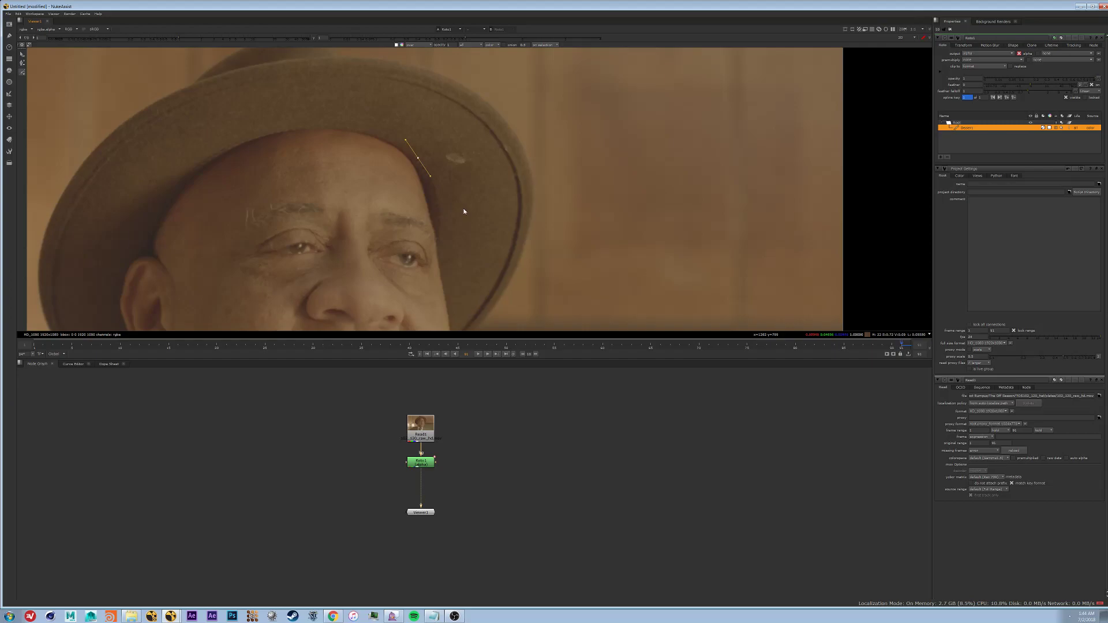
left_click_drag(468, 208, 504, 206)
left_click_drag(513, 150, 509, 137)
left_click_drag(456, 98, 433, 111)
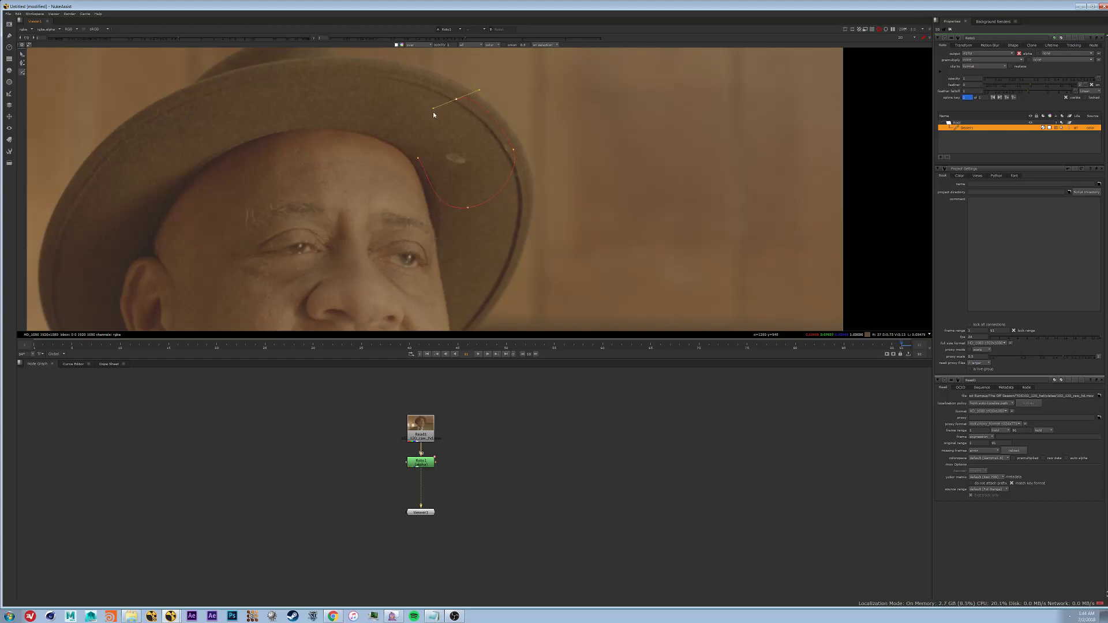
left_click(418, 159)
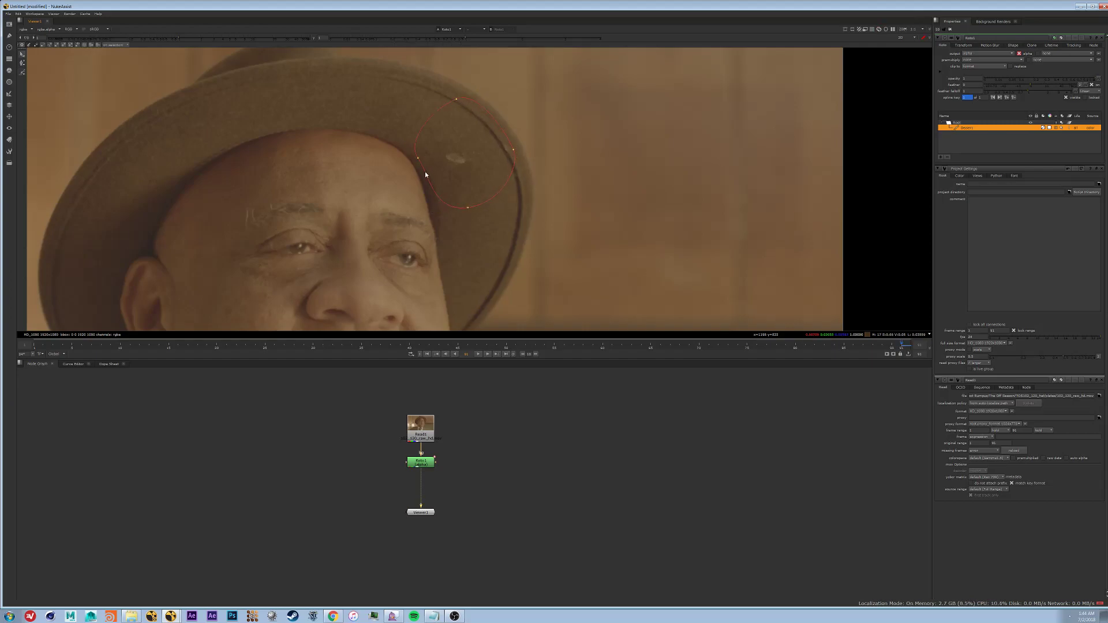
Step: Turn Bezier1 into a planar-tracked layer and rename the shape hat_track
right_click(966, 132)
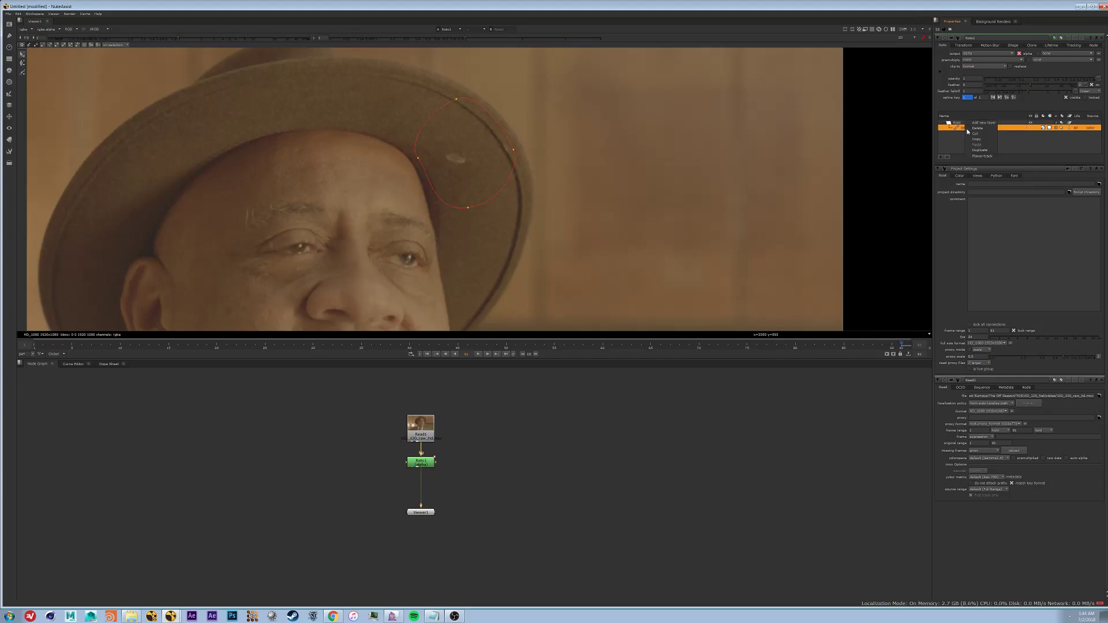
left_click(984, 157)
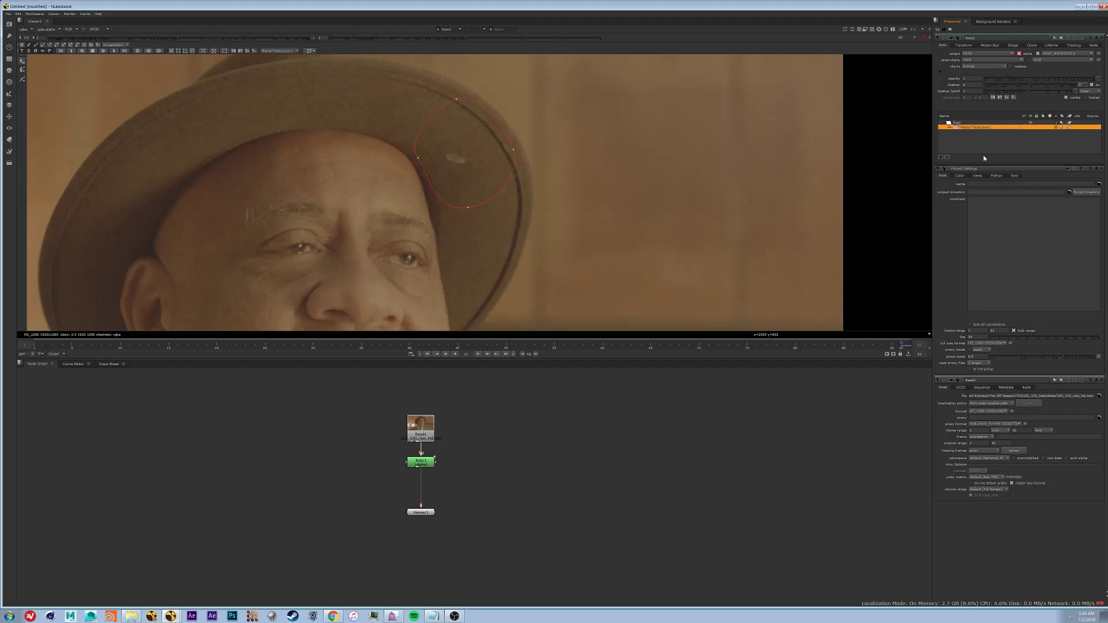
left_click(949, 129)
left_click(978, 132)
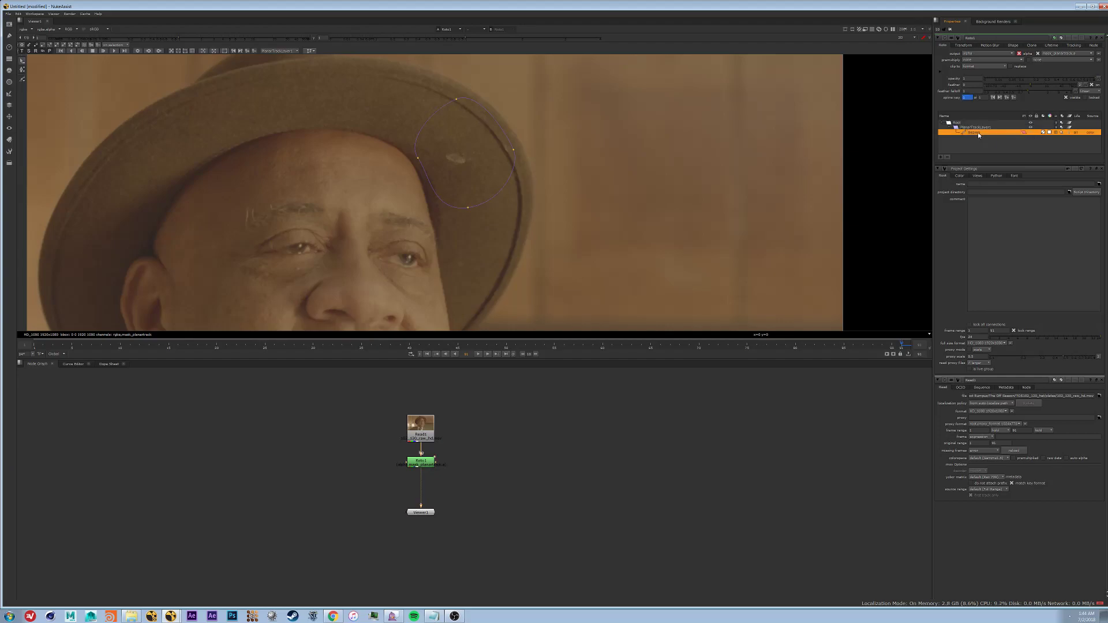
double_click(977, 133)
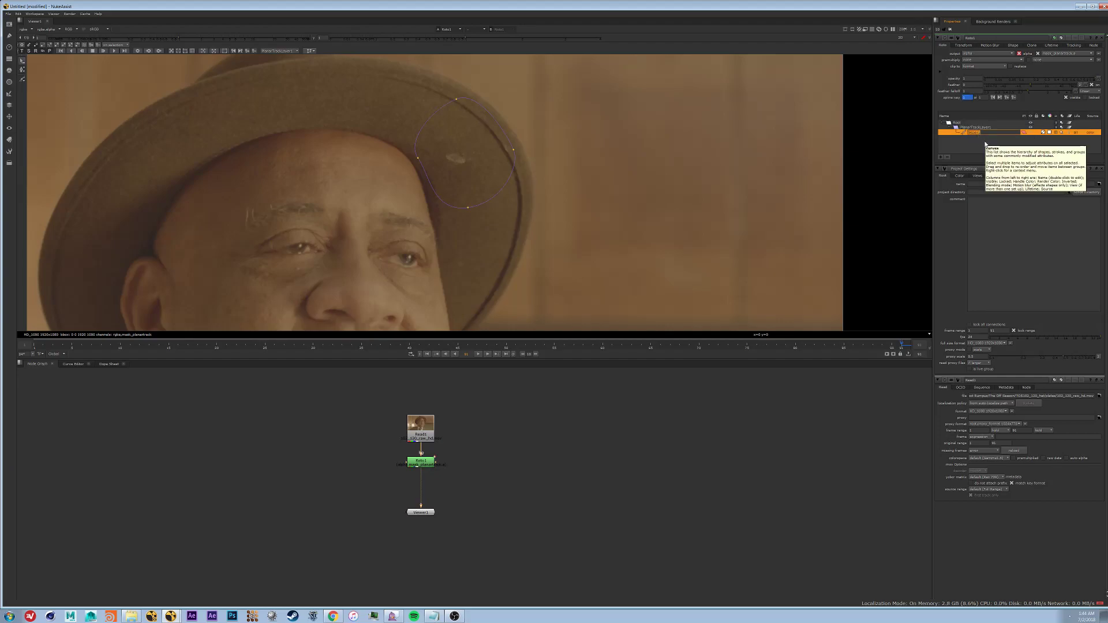
type("hat_track")
key("Return")
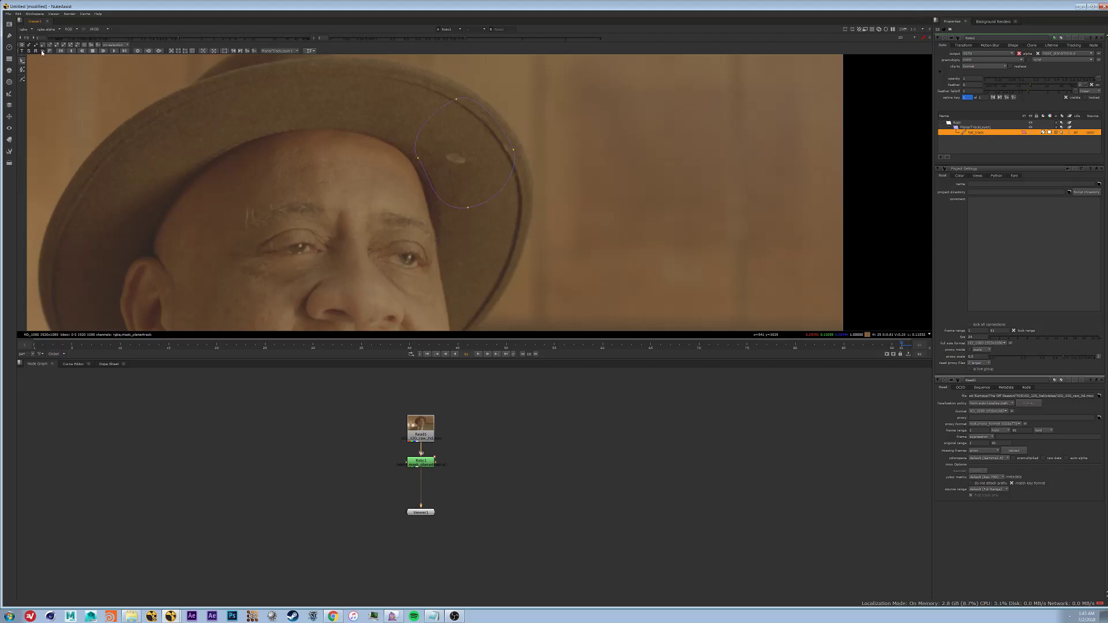
Step: Run the planar tracker backward on the hat_track layer through the earlier frames
left_click(71, 52)
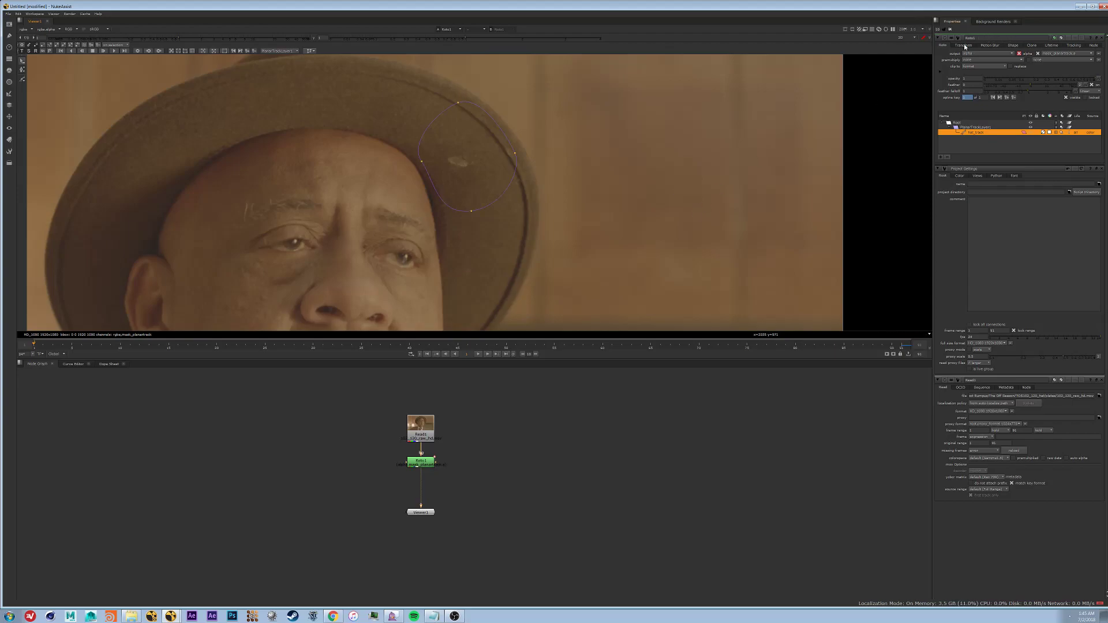
Step: At the reference frame, export hat_track as a relative CornerPin2D1 and place it left of Roto1
left_click(1073, 45)
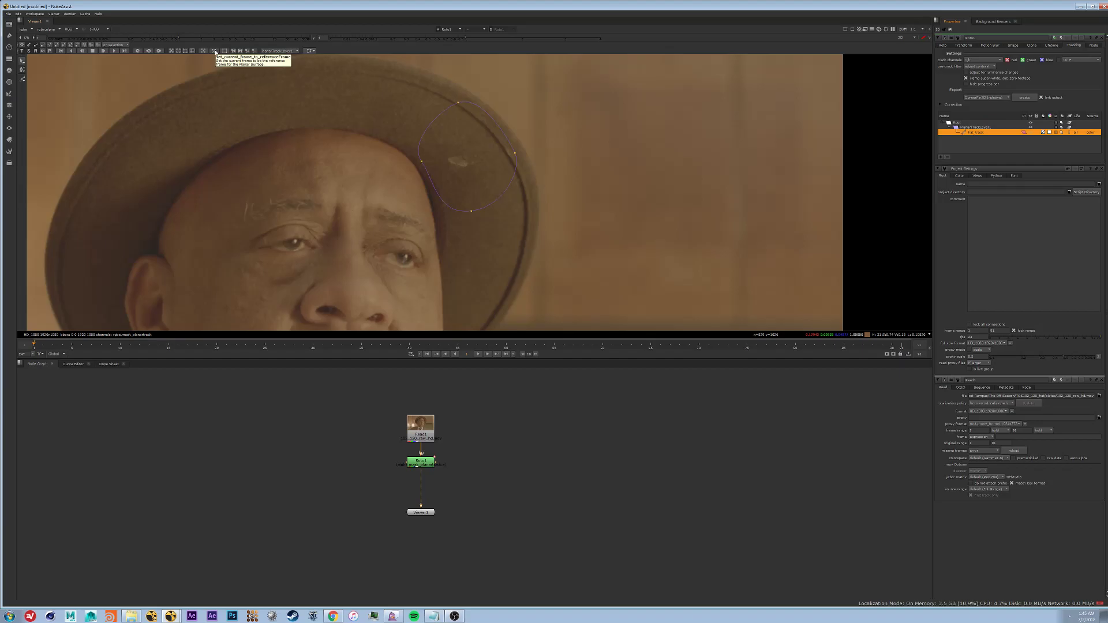
left_click(214, 51)
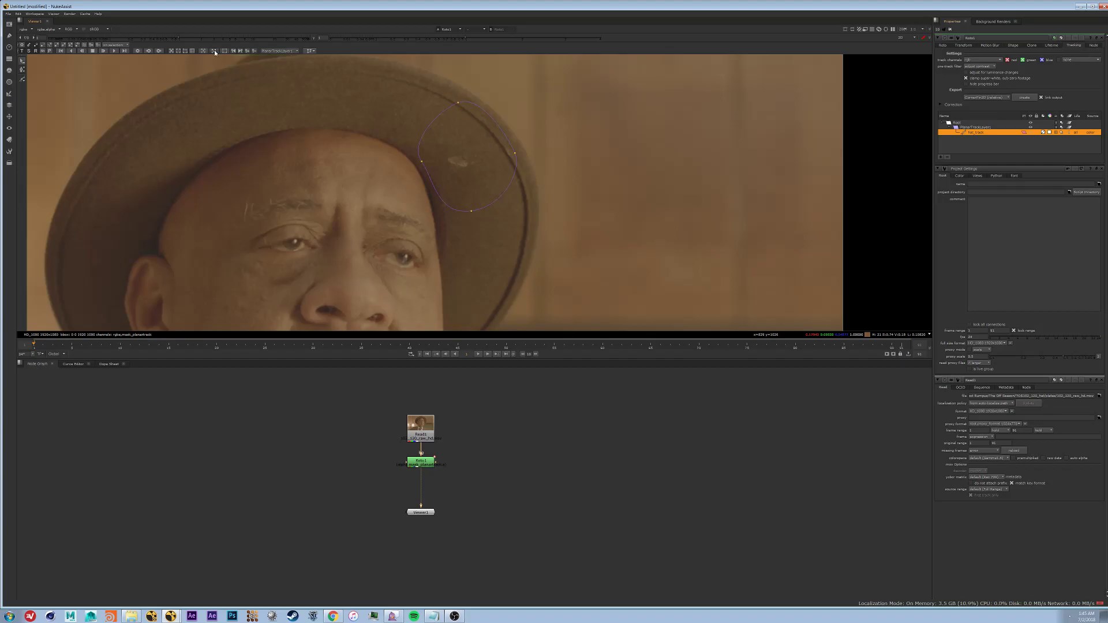
left_click(980, 127)
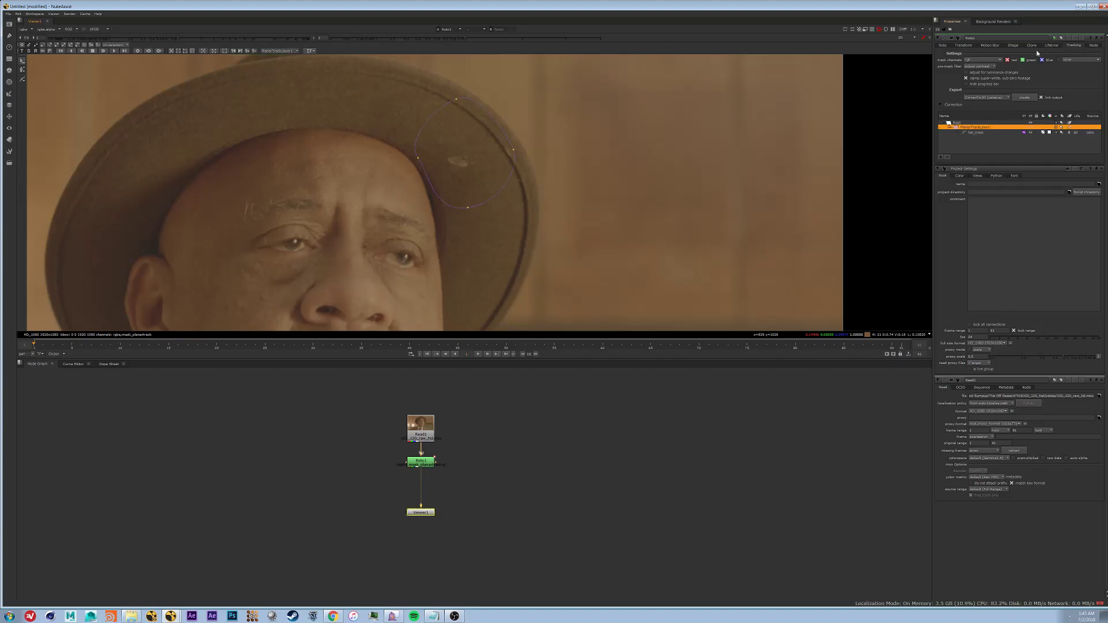
left_click(976, 133)
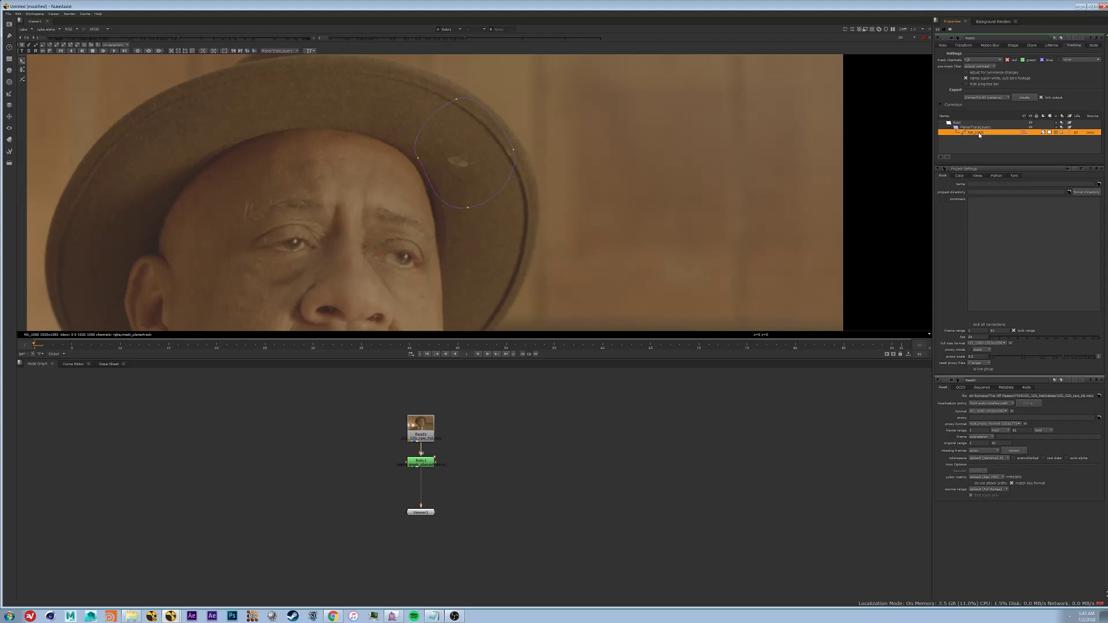
left_click(1030, 98)
scroll(518, 462, "up", 5)
middle_click_drag(523, 441, 525, 496)
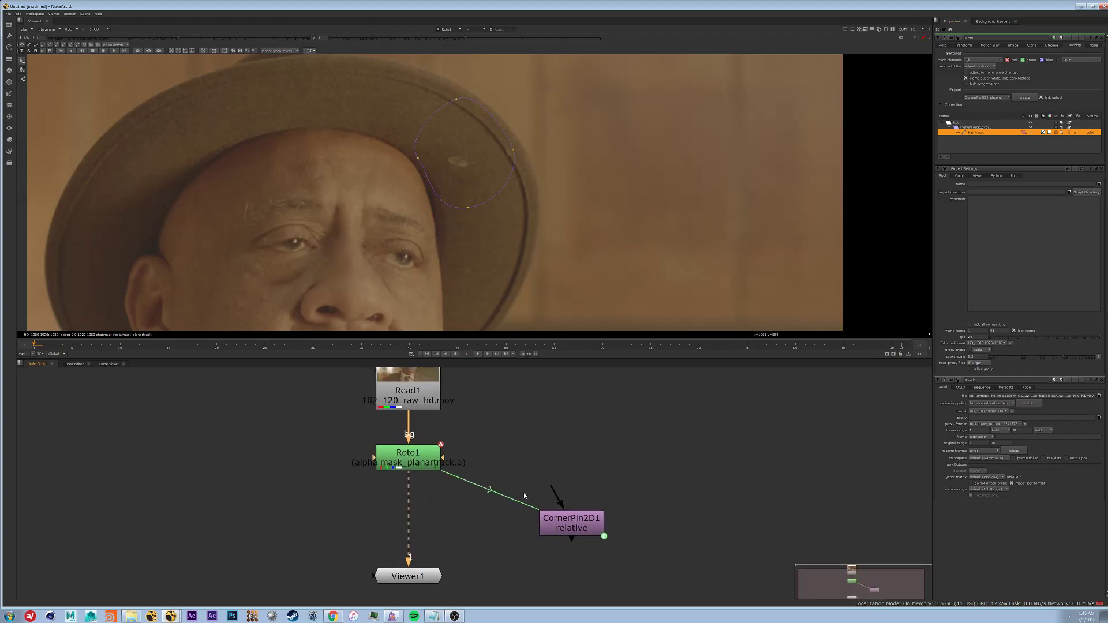
left_click_drag(573, 515, 300, 513)
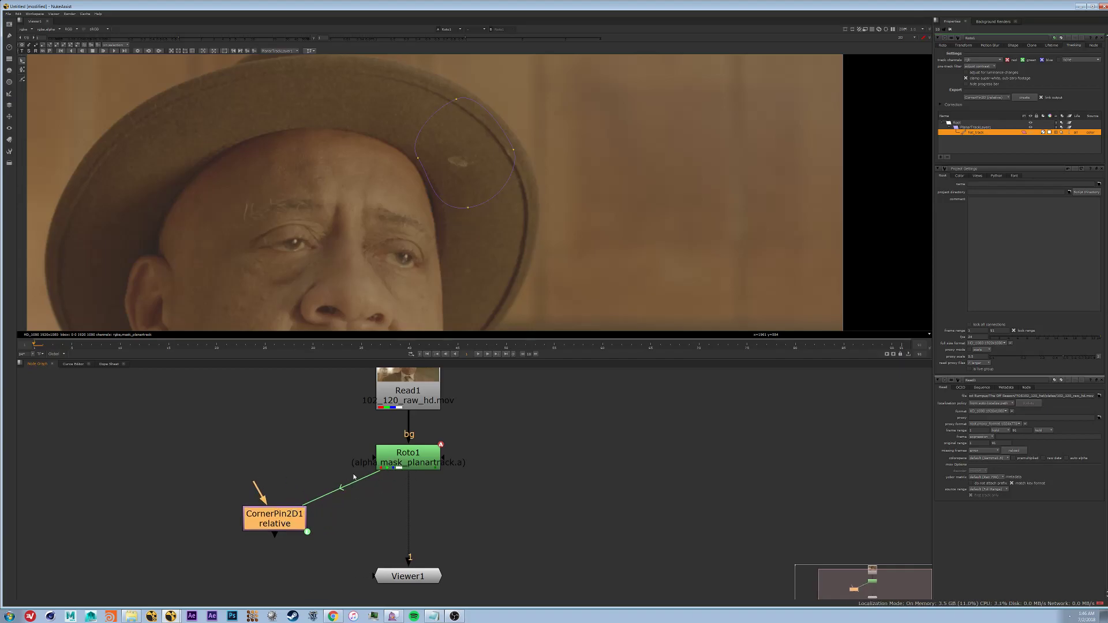
Step: Connect CornerPin2D1 directly after Roto1 in the node graph
scroll(463, 459, "down", 4)
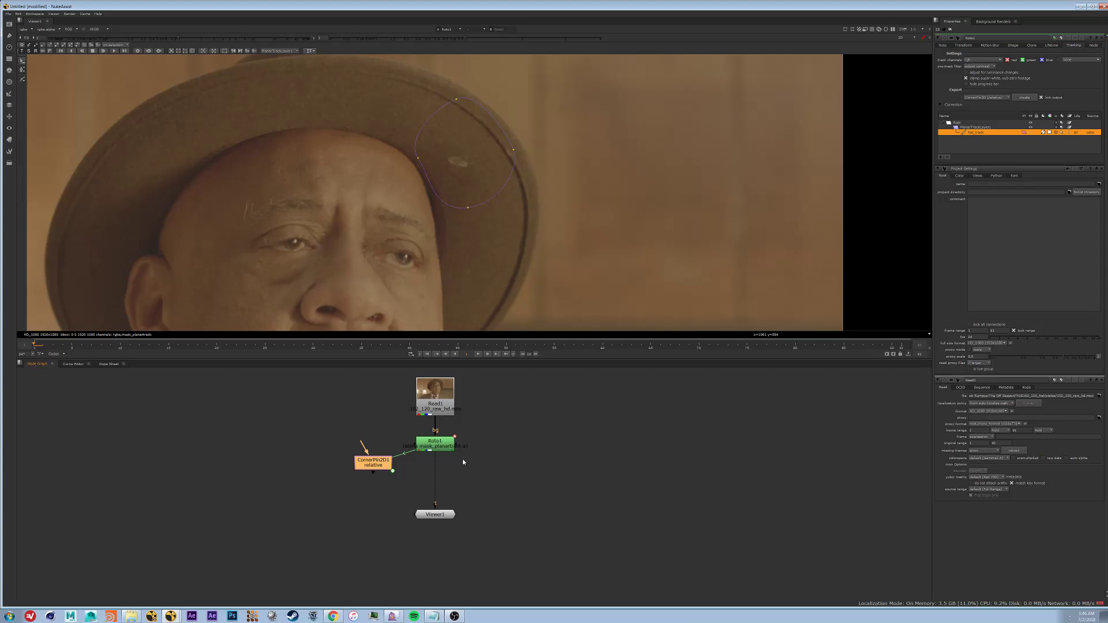
middle_click_drag(462, 458, 467, 498)
scroll(468, 498, "up", 3)
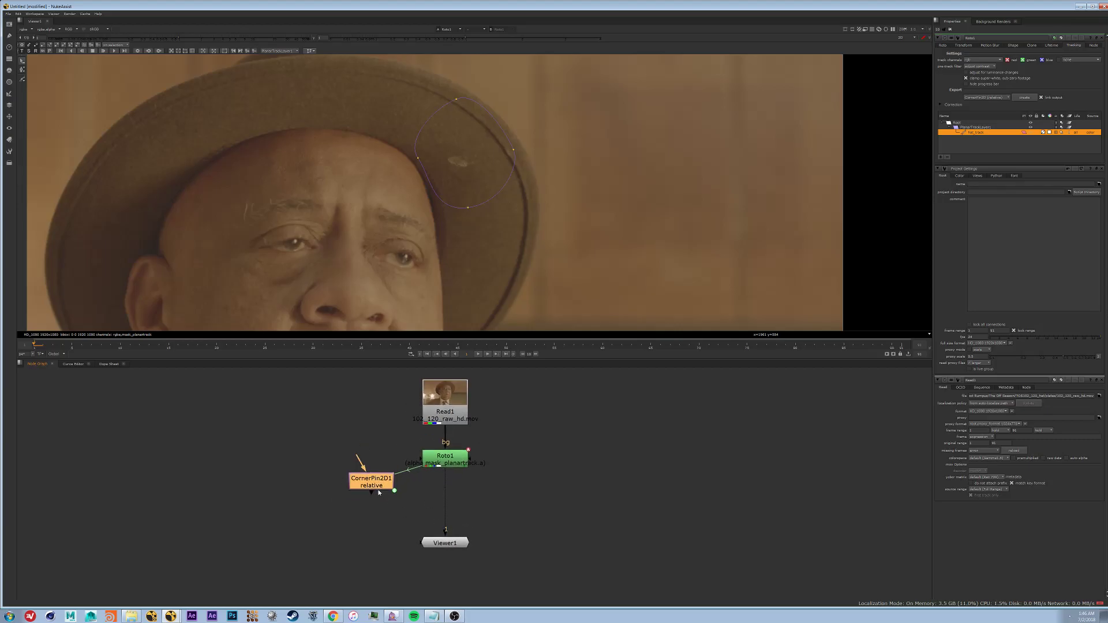
left_click_drag(454, 461, 370, 459)
Step: Insert a Dot on the pipe from Read1 to Roto1
left_click(460, 419)
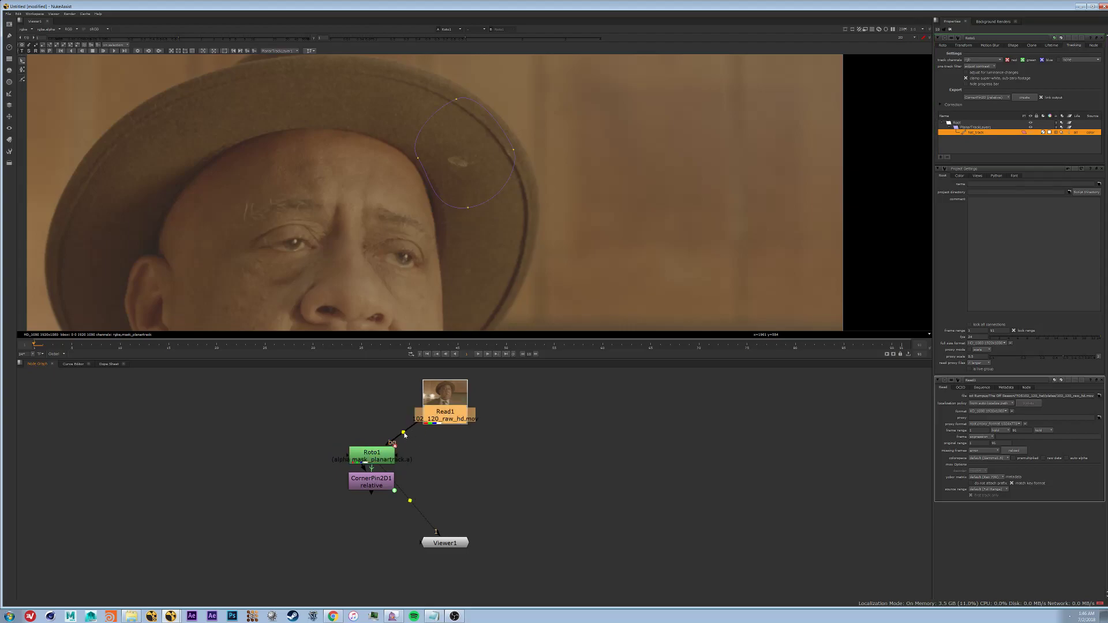
left_click_drag(403, 433, 444, 457, "ctrl")
left_click(507, 454)
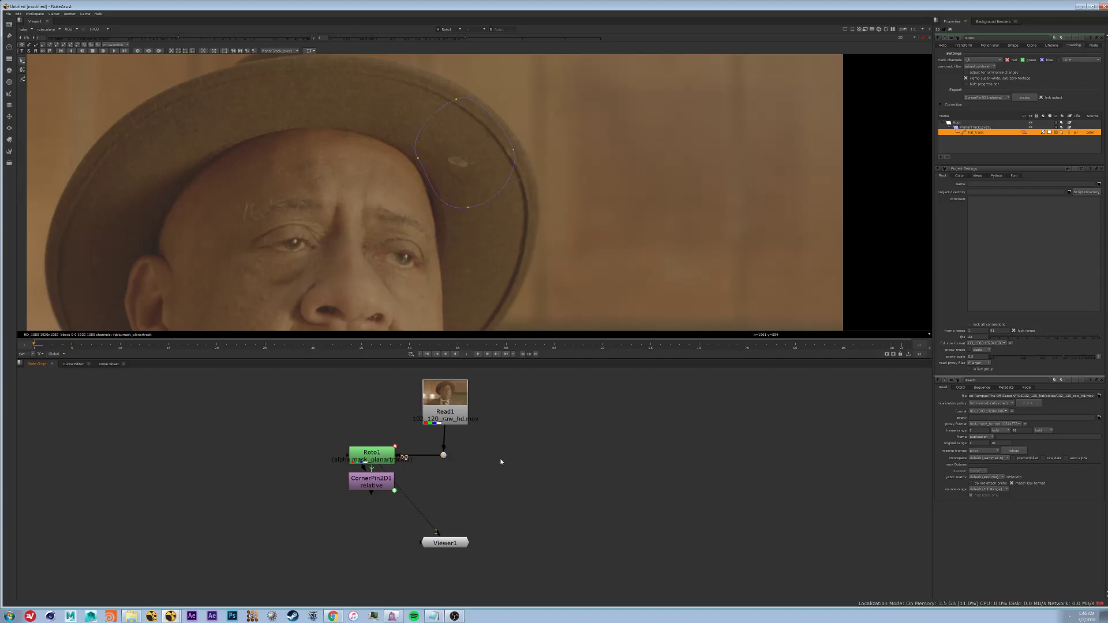
mouse_move(502, 462)
middle_mouse_down()
mouse_move(508, 427)
mouse_move(488, 463)
middle_mouse_up()
Step: Add a FrameHold1 node fed from the Dot, with first frame set to 1
key("Tab")
type("fr")
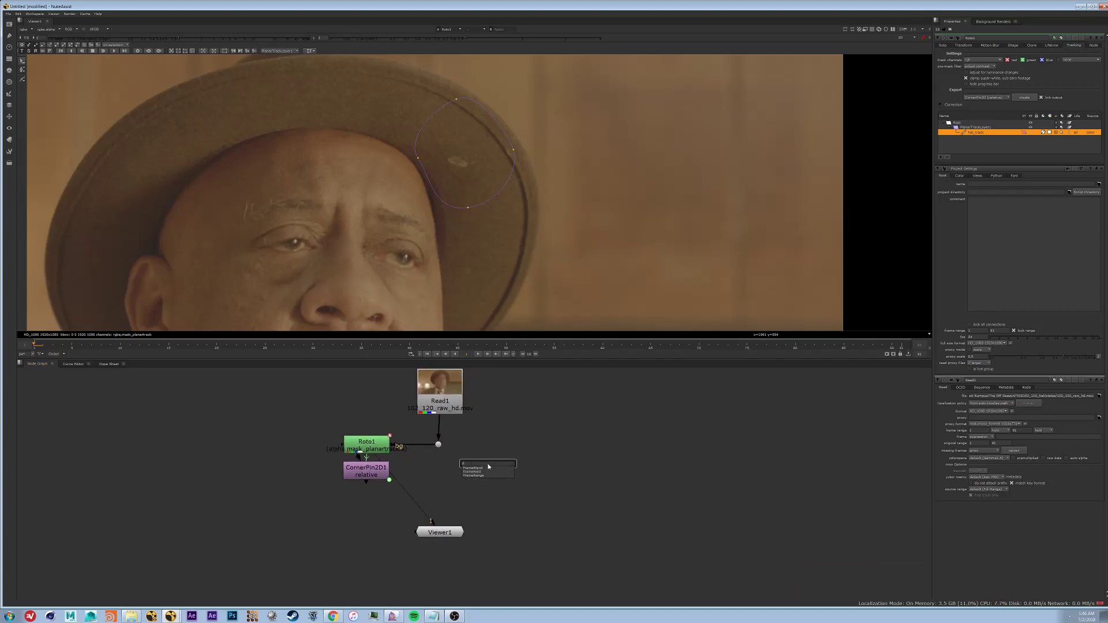
left_click(482, 472)
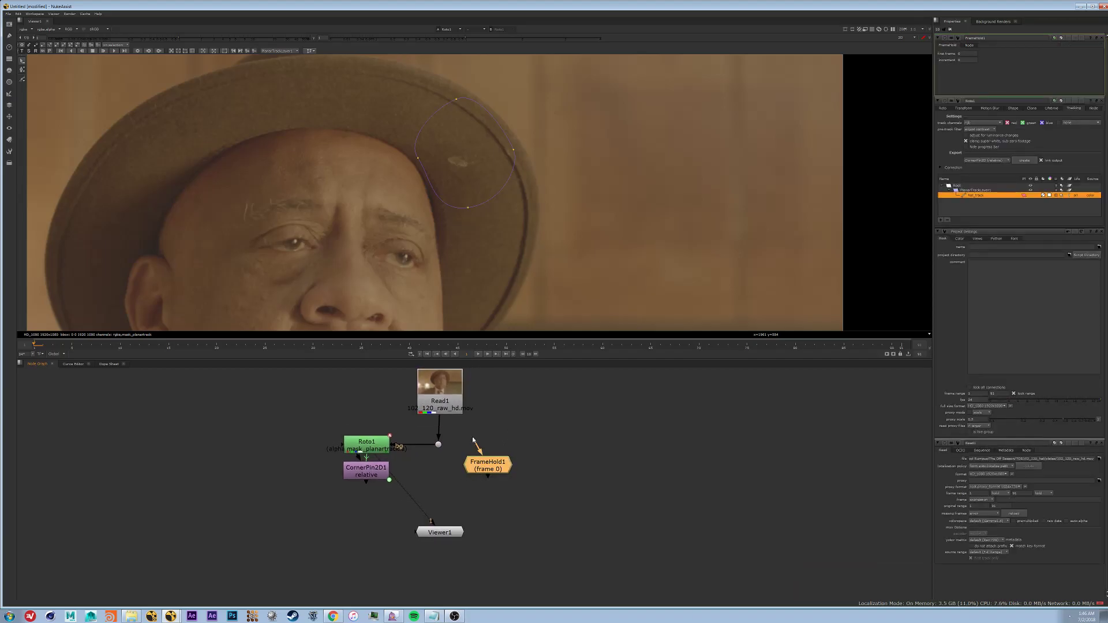
left_click_drag(473, 444, 438, 445)
left_click_drag(503, 465, 505, 443)
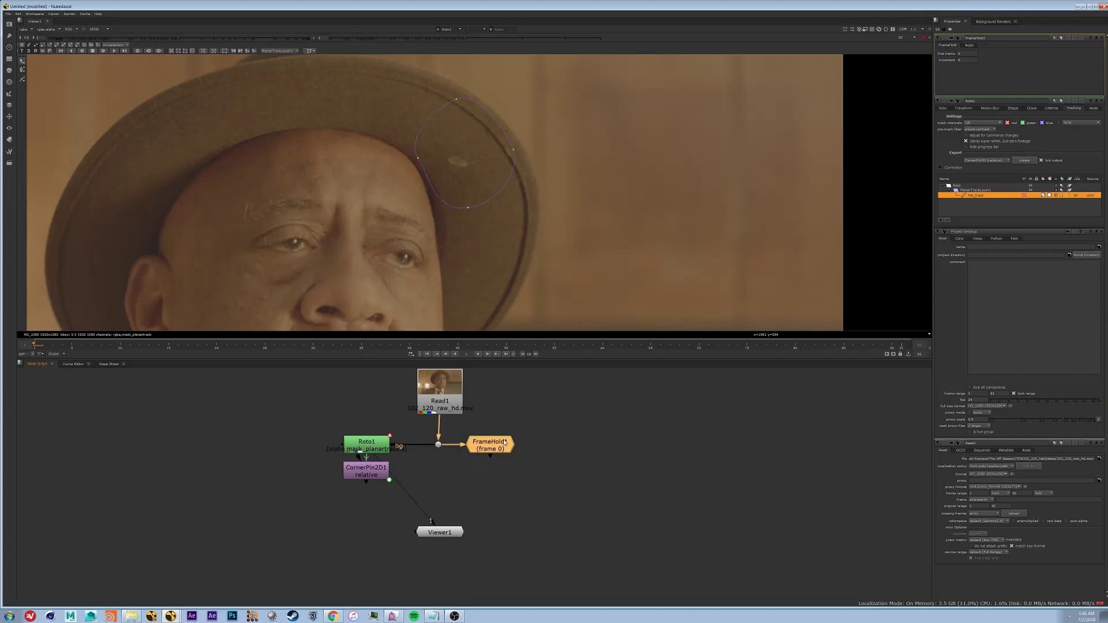
left_click(967, 53)
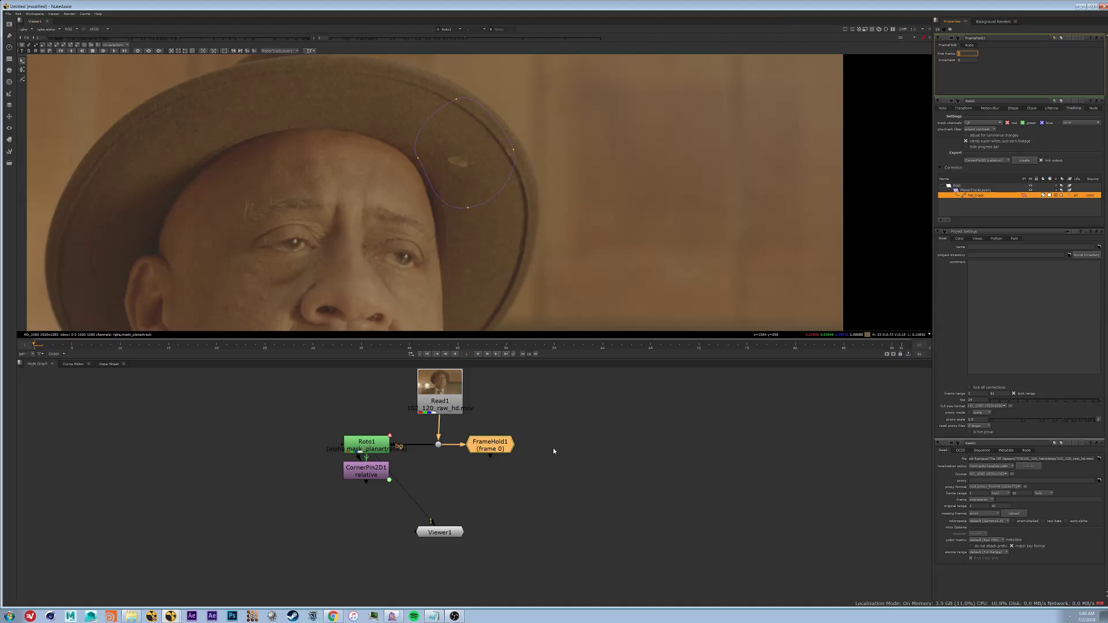
left_click(555, 470)
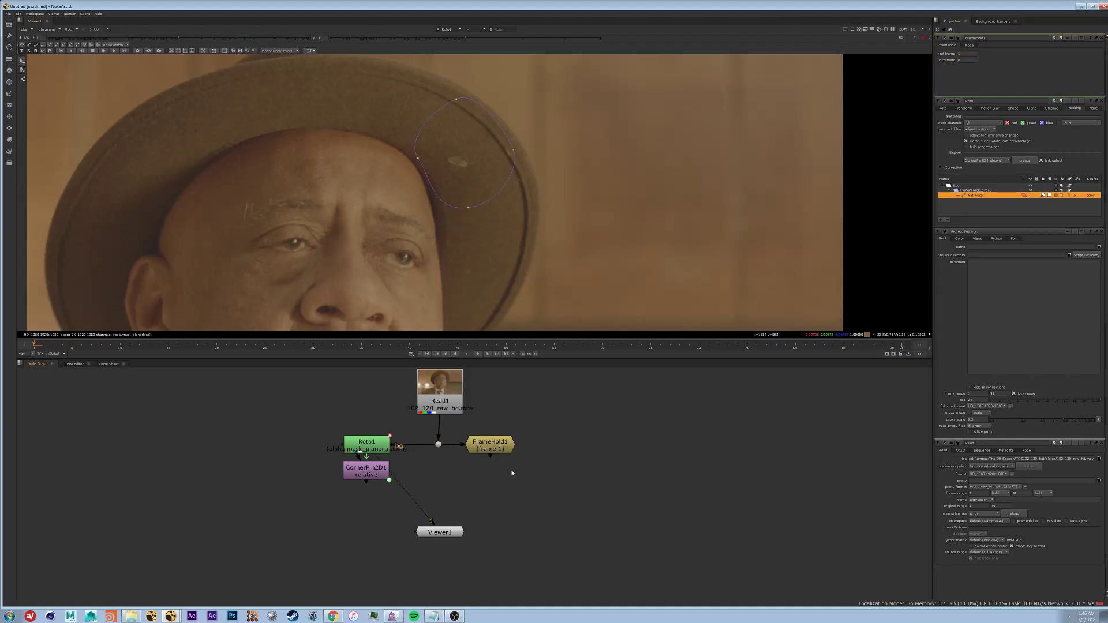
Step: View FrameHold1's output in Viewer1 and move the timeline back to around frame 8
middle_click_drag(512, 473, 527, 471)
left_click(506, 443)
key("1")
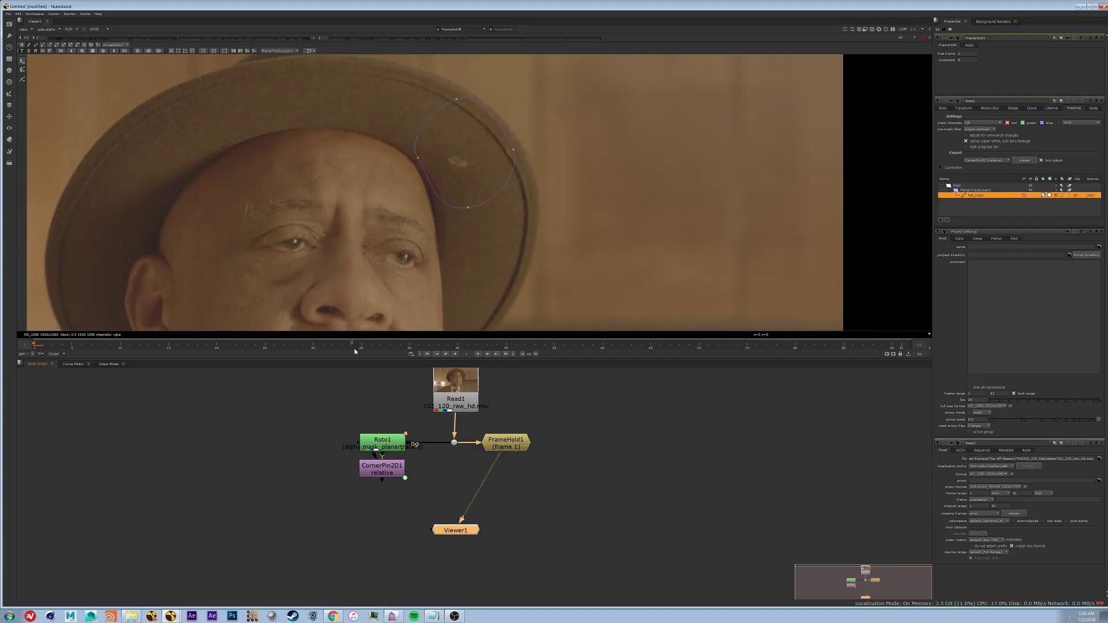
left_click_drag(354, 351, 108, 322)
middle_click_drag(528, 476, 549, 469)
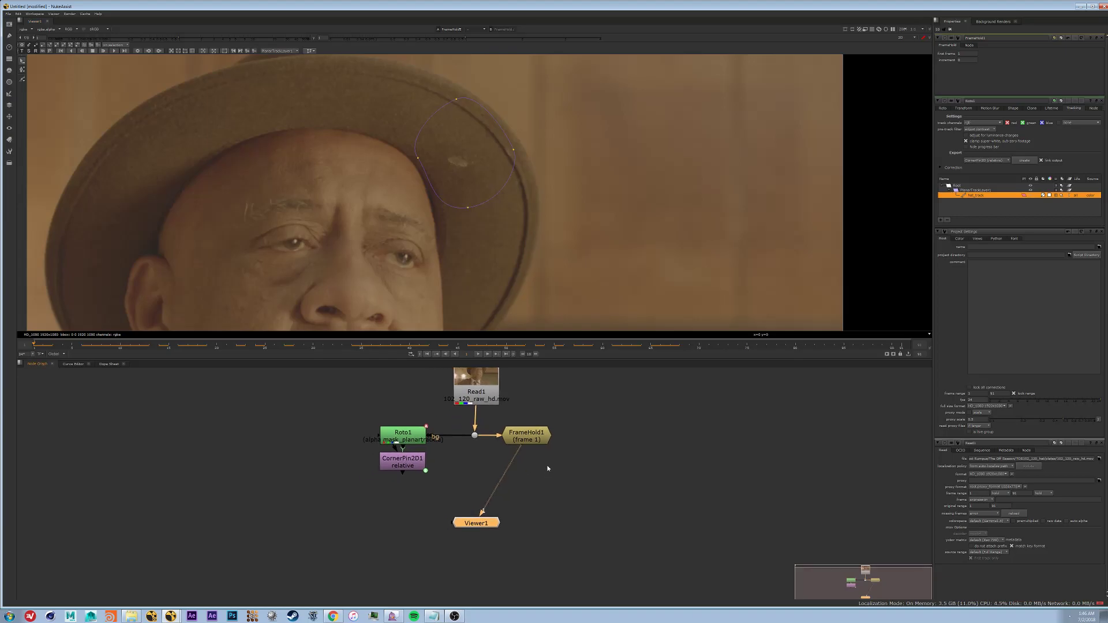
left_click(531, 438)
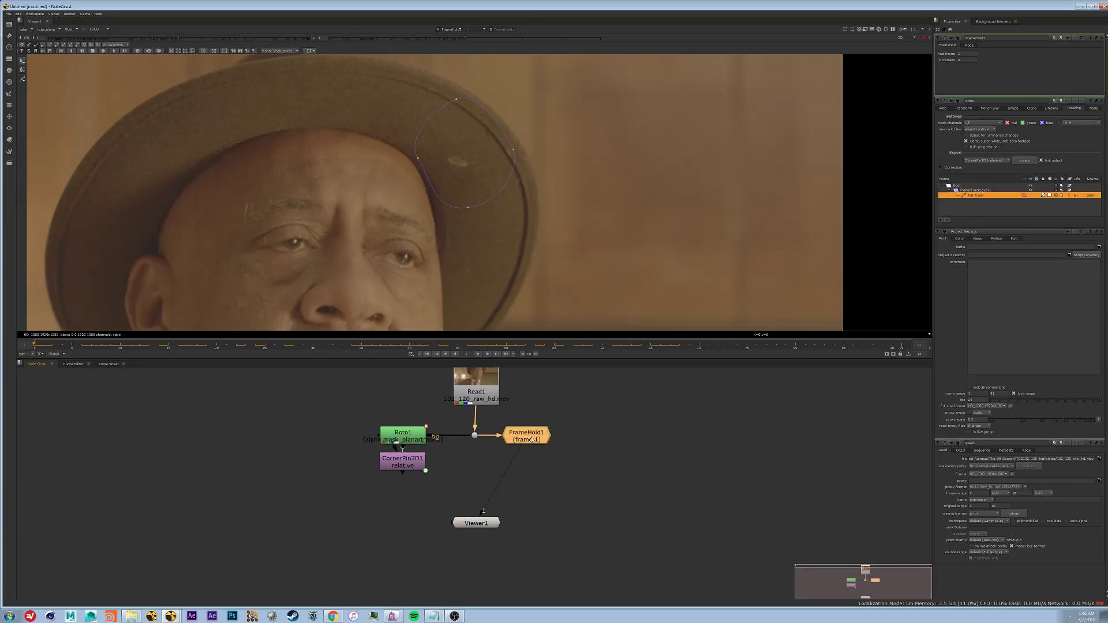
Step: Add Roto2 after FrameHold1 and draw a closed three-point patch on the brim below the blemish
key("o")
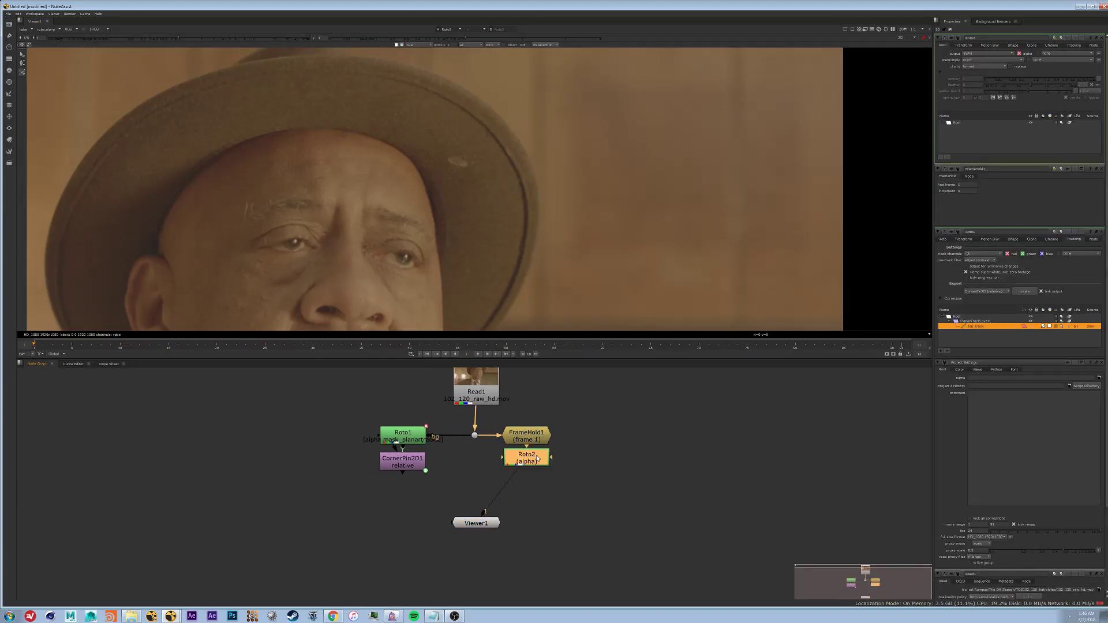
scroll(475, 214, "up", 5)
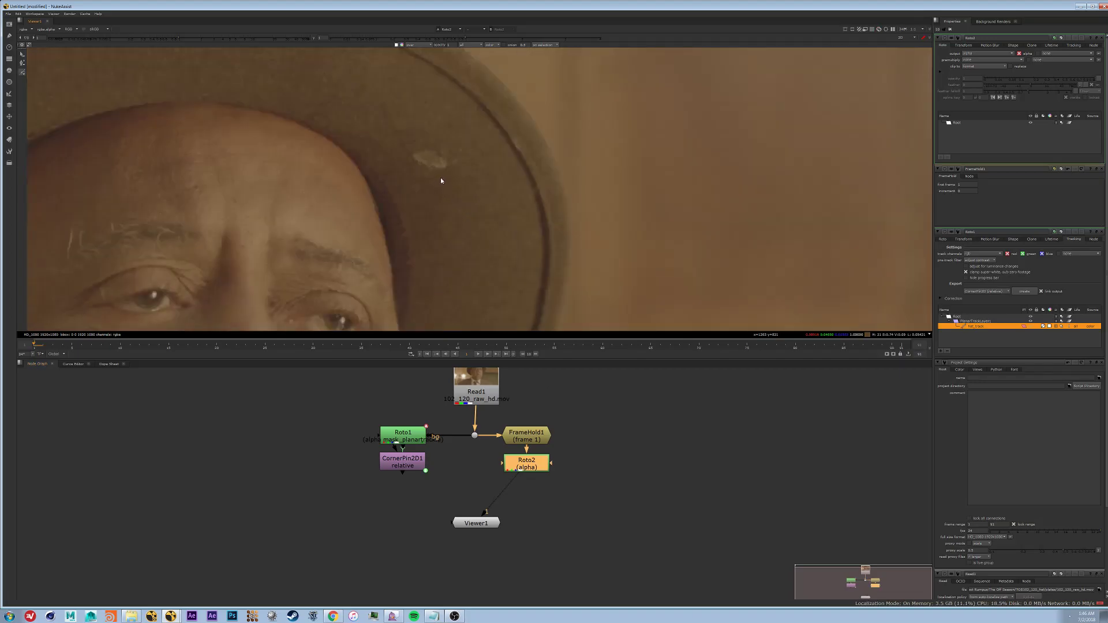
left_click_drag(453, 180, 431, 187)
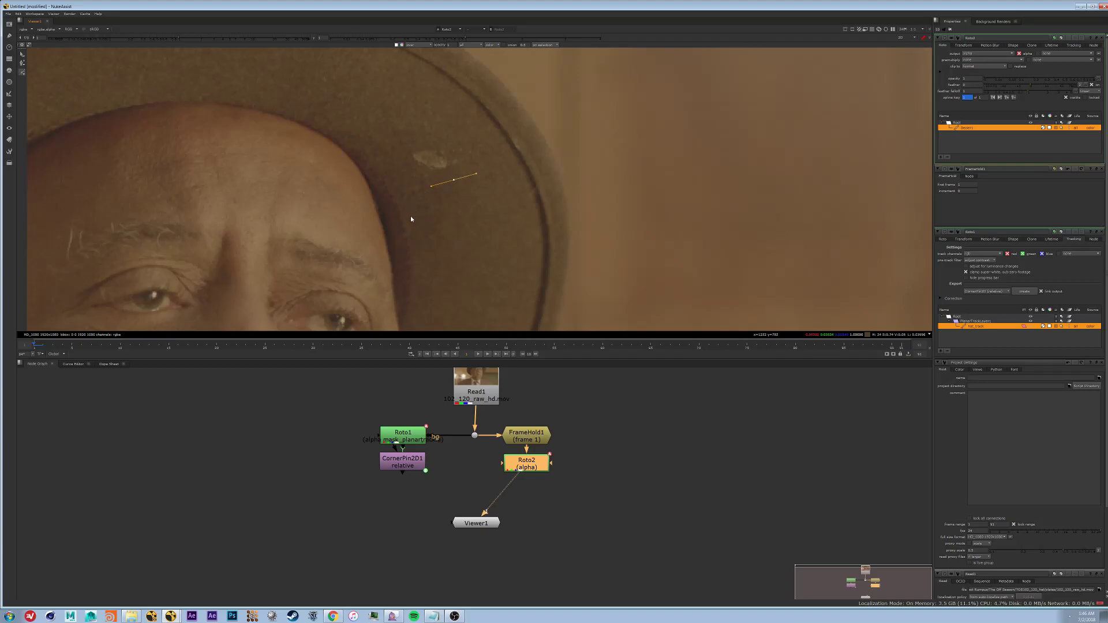
left_click(412, 218)
left_click_drag(483, 247, 493, 183)
left_click(453, 180)
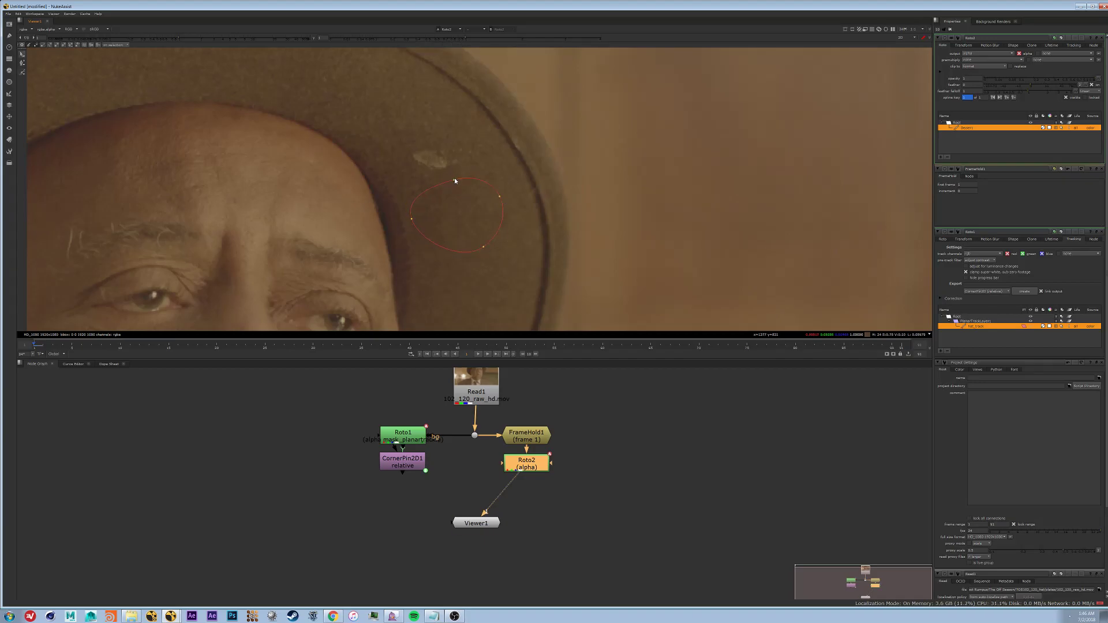
Step: Reshape the patch's points and feather out its top and left edges, then view the whole frame
left_click_drag(453, 180, 453, 185)
left_click_drag(411, 219, 481, 234)
left_click_drag(501, 198, 491, 250)
left_click(493, 196)
left_click_drag(454, 186, 451, 171, "ctrl")
left_click_drag(435, 226, 436, 271, "ctrl")
left_click(476, 523)
scroll(477, 227, "down", 4)
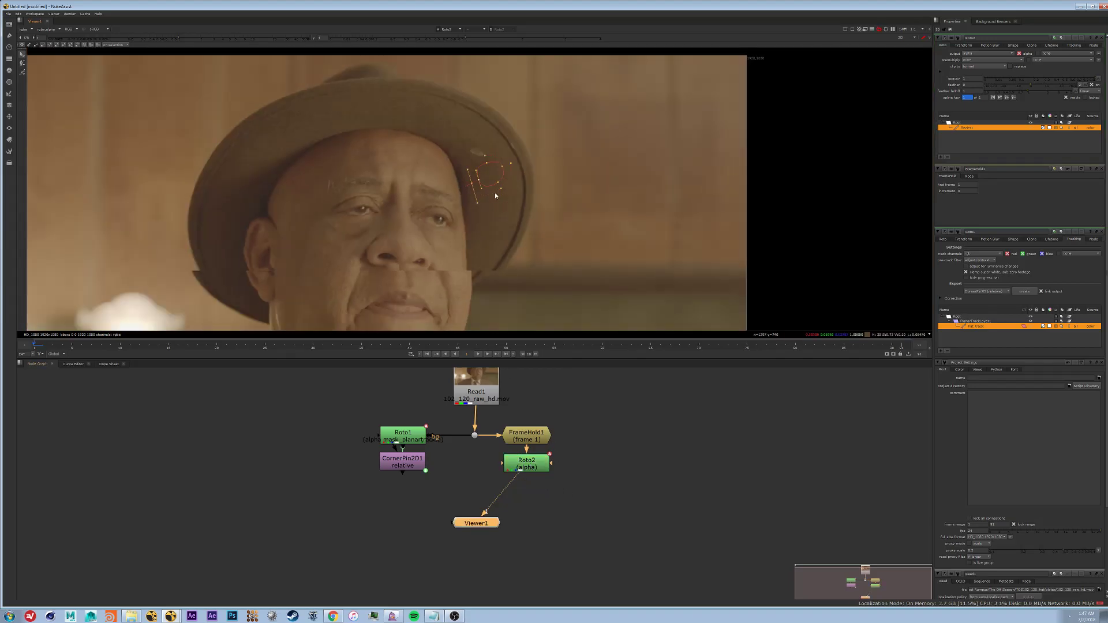
scroll(495, 196, "down", 3)
middle_click_drag(494, 185, 521, 136)
Step: Set Roto2's premultiply to alpha and check the white feathered spot in the alpha view
key("a")
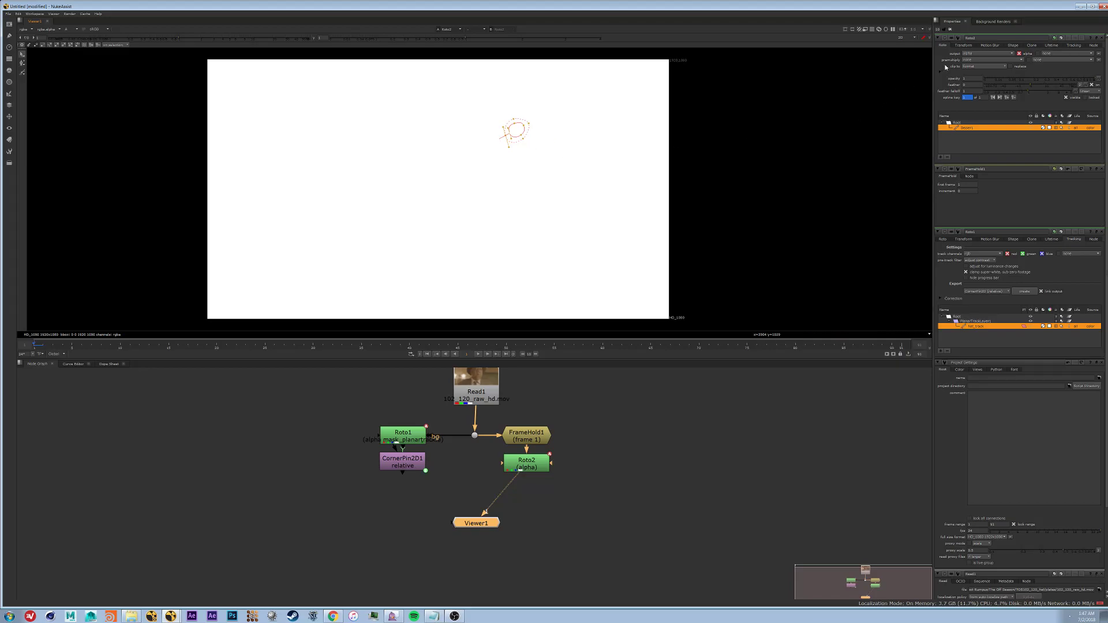
left_click(968, 60)
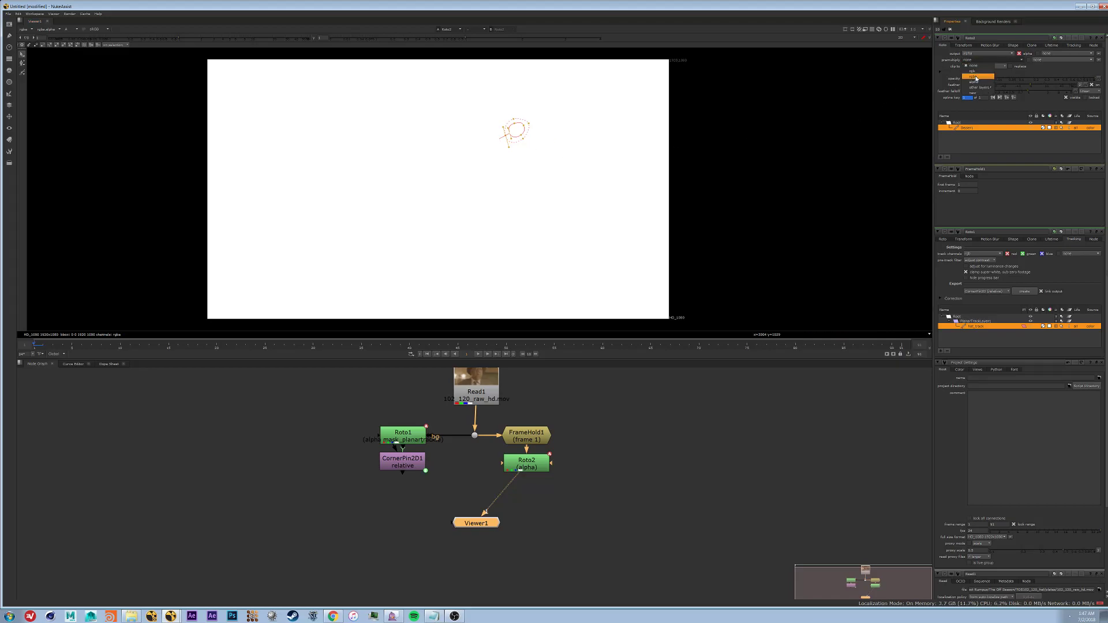
left_click(977, 83)
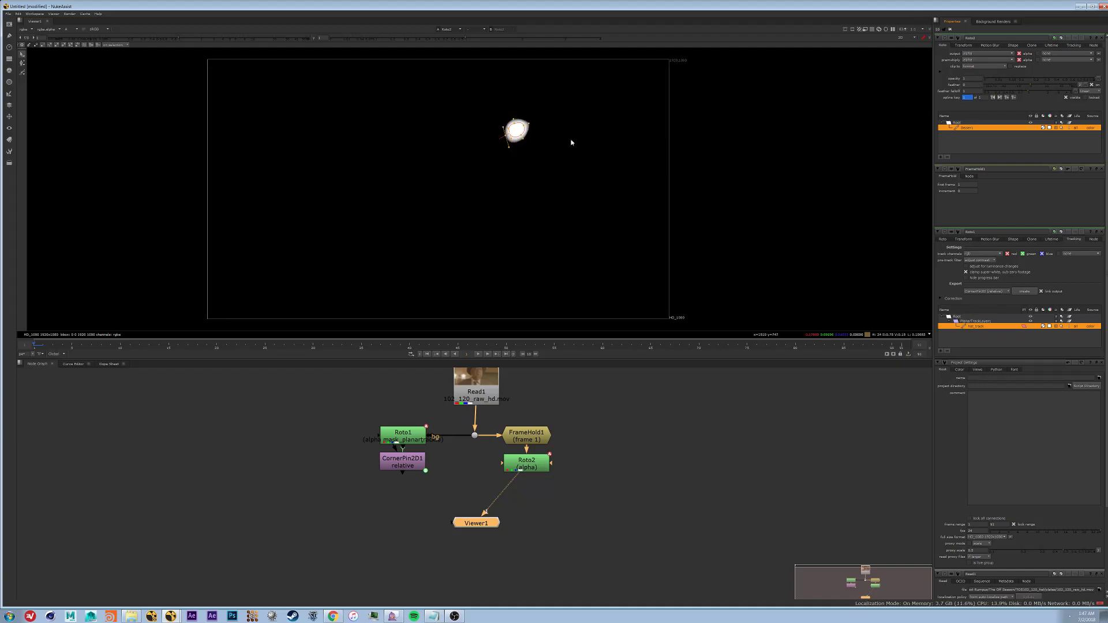
middle_click_drag(528, 150, 529, 170)
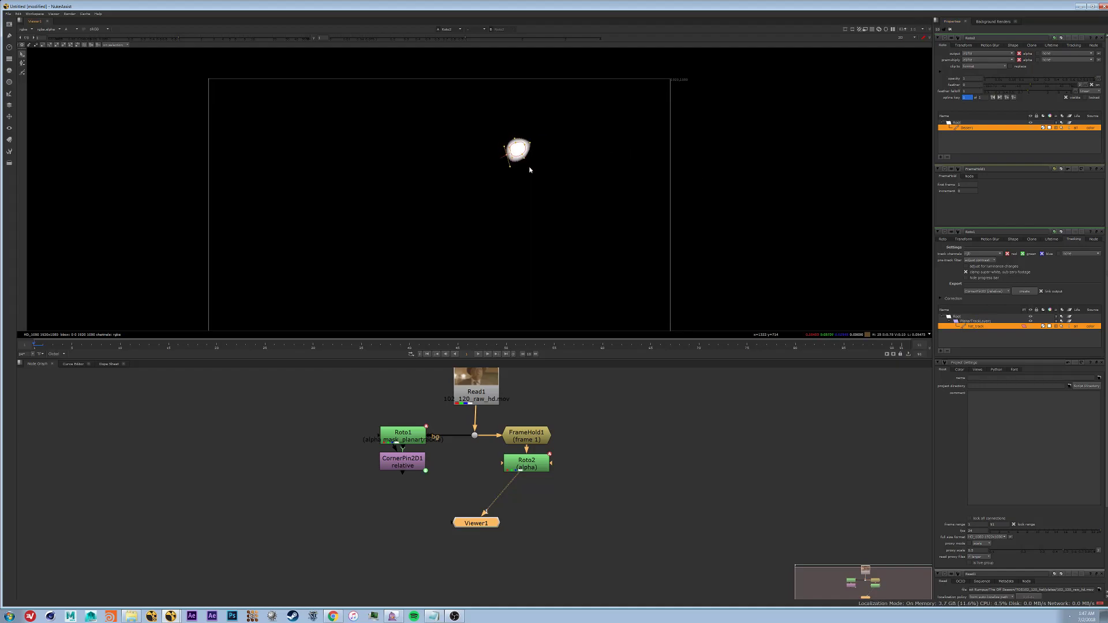
left_click(546, 467)
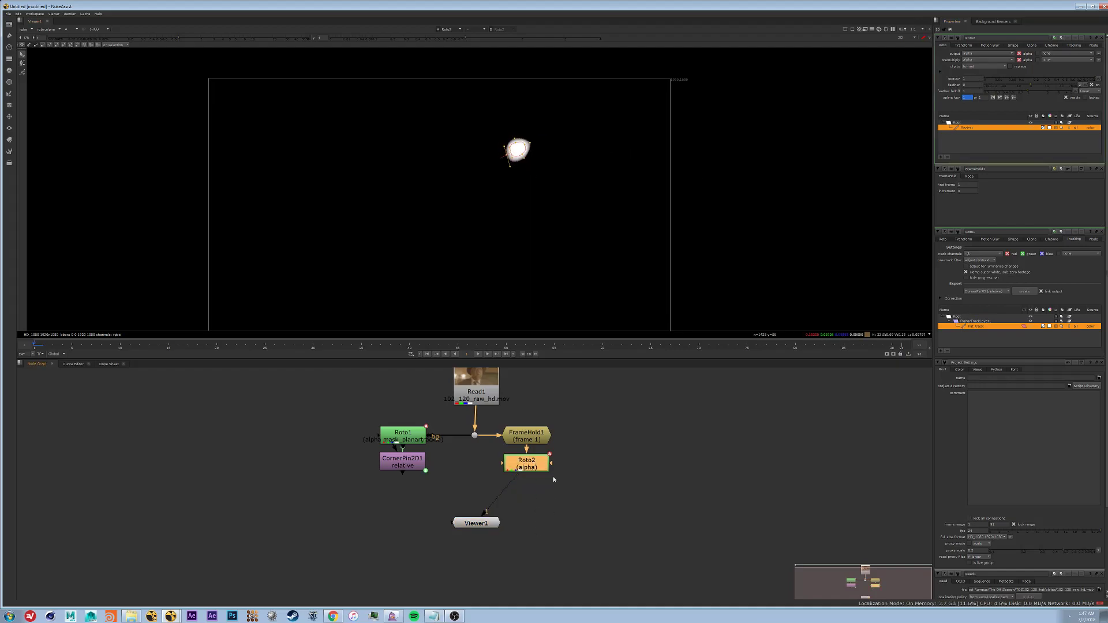
Step: Add a Premult1 node directly under Roto2
key("Tab")
type("prem")
key("Return")
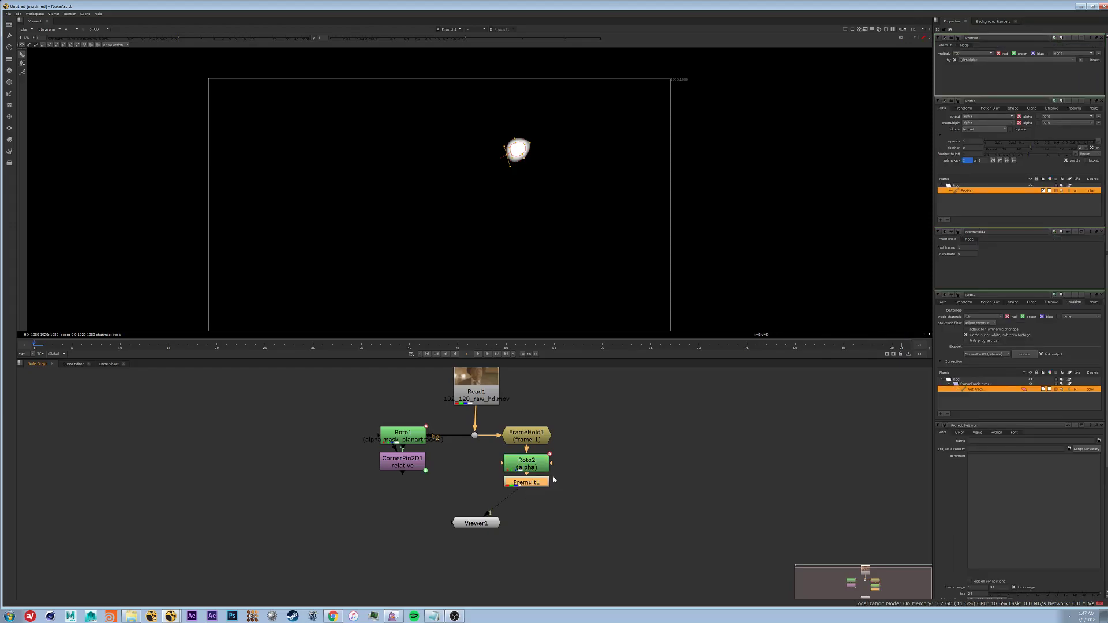
left_click_drag(538, 484, 537, 490)
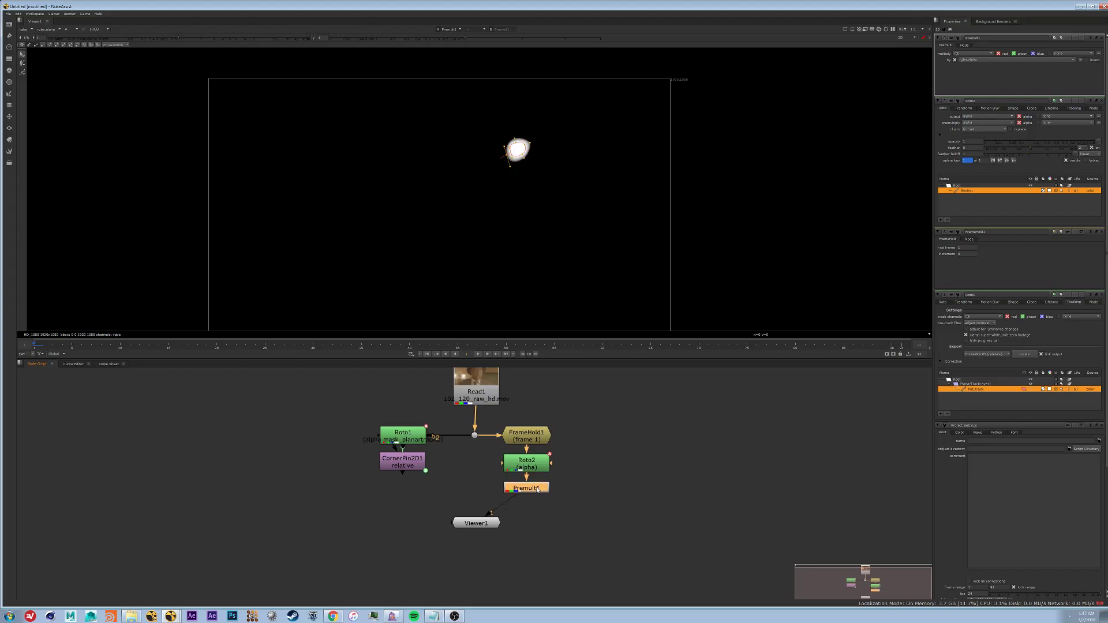
Step: Move Viewer1 further down the node graph, below the patch branch
left_click(531, 201)
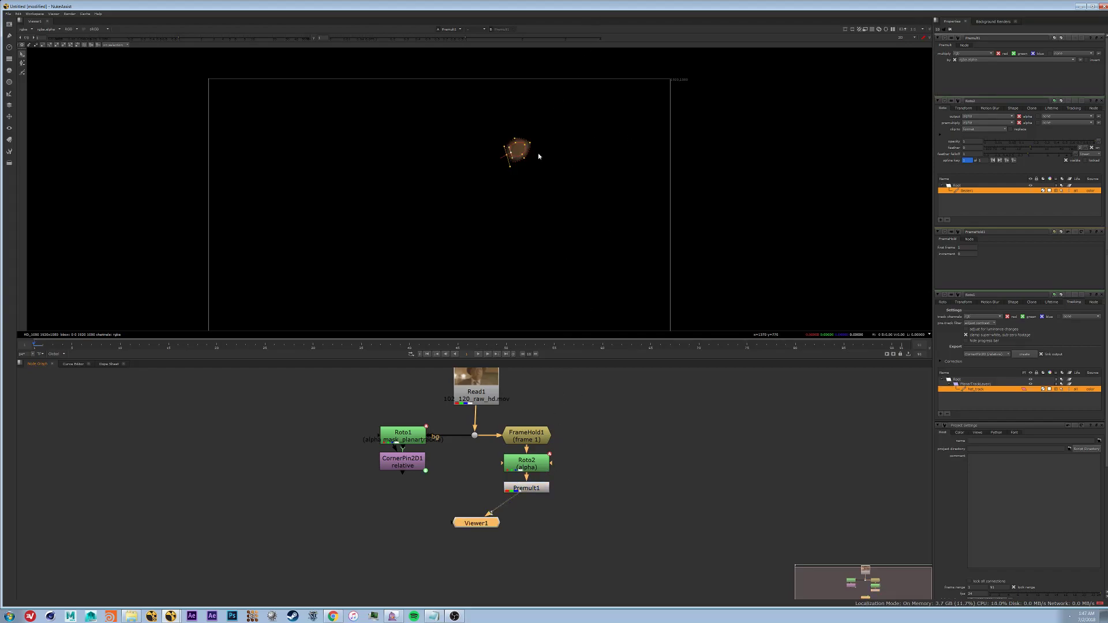
scroll(528, 145, "up", 5)
middle_click_drag(589, 476, 603, 435)
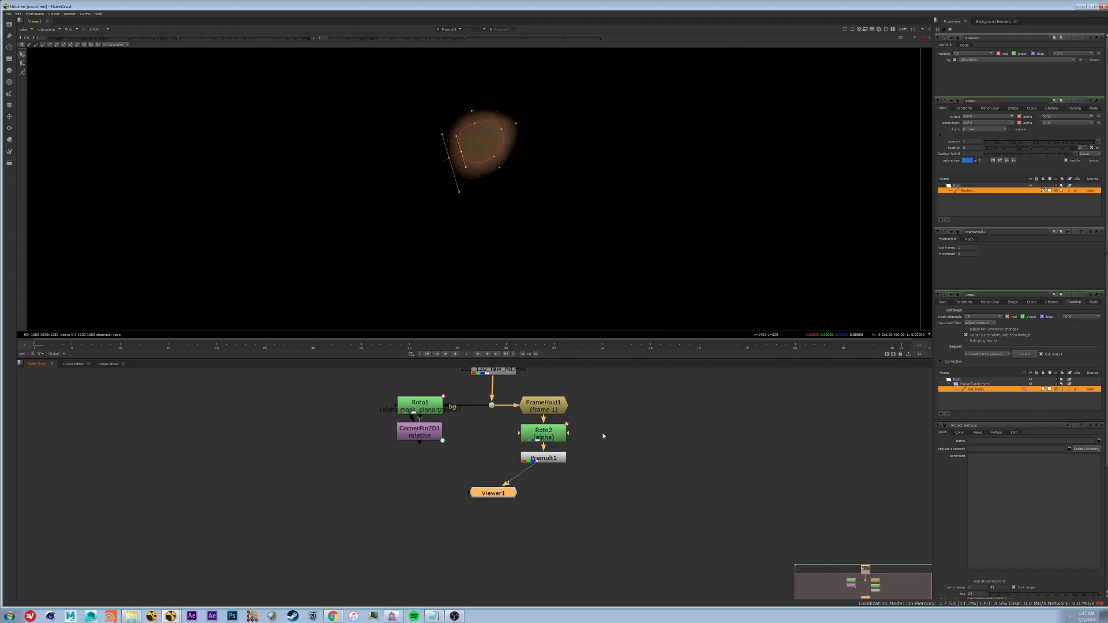
left_click_drag(494, 493, 493, 563)
middle_click_drag(529, 423, 528, 480)
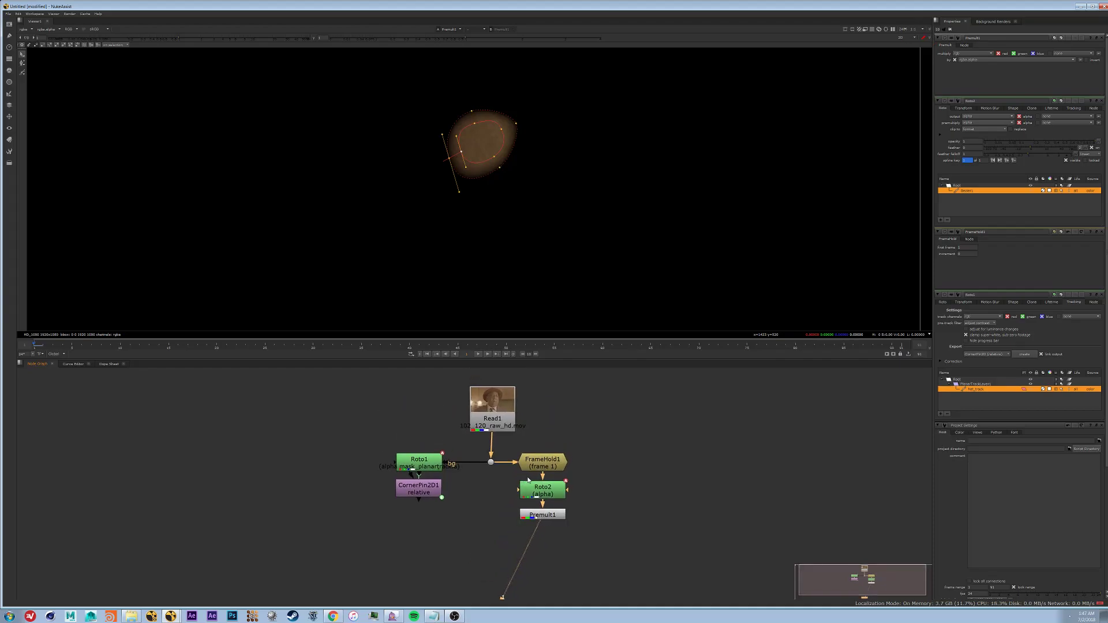
Step: Shift FrameHold1, Roto2 and Premult1 together to the right of the footage
left_click_drag(586, 451, 502, 554)
left_click_drag(543, 514, 618, 532)
left_click(618, 531)
left_click_drag(620, 453, 554, 522)
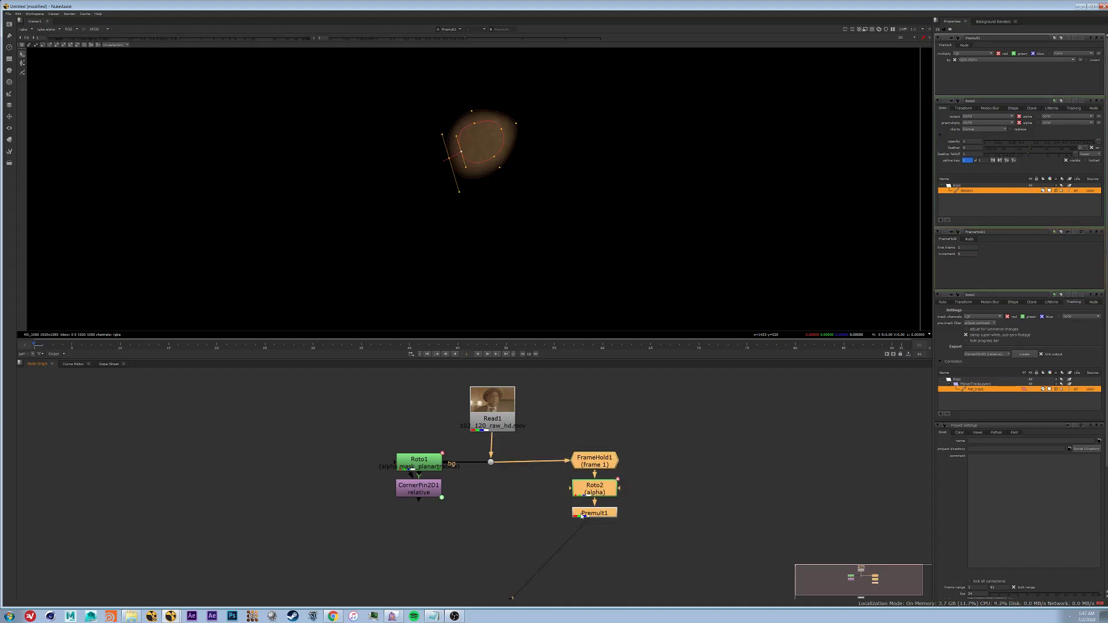
left_click_drag(592, 488, 593, 490)
left_click(647, 509)
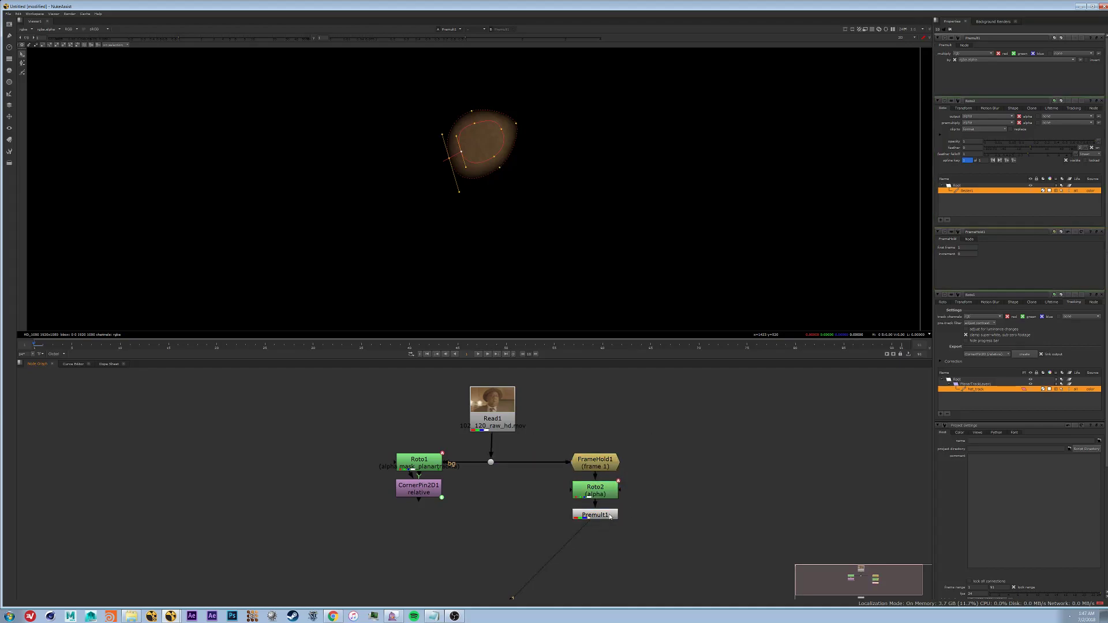
left_click(601, 518)
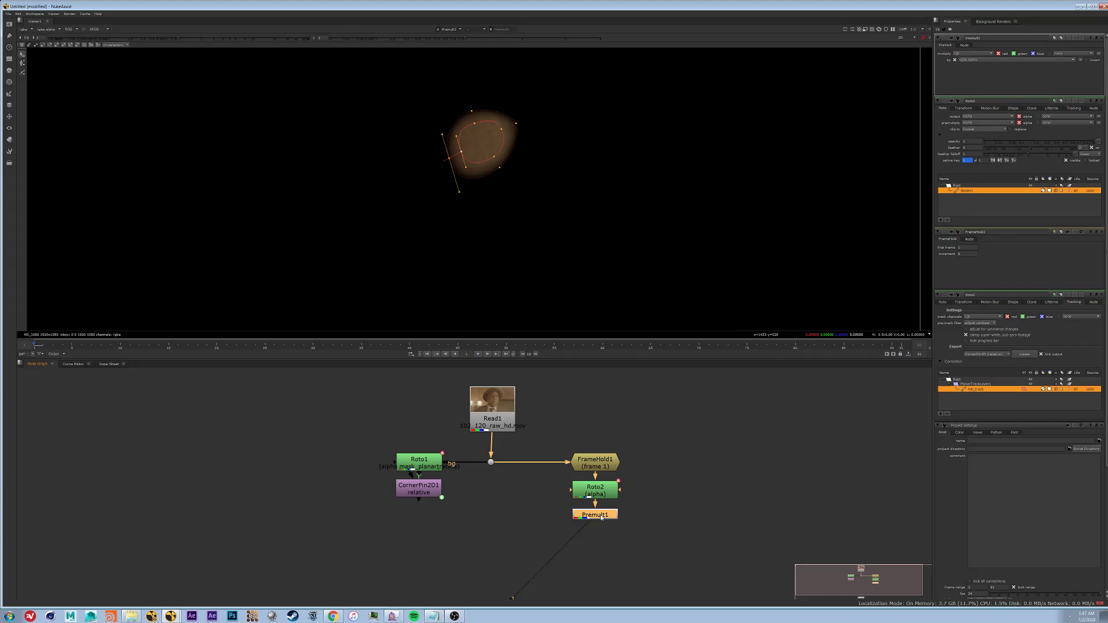
Step: Add Merge1 (over) taking Premult1 as A over Read1 as B, placed below the footage
key("m")
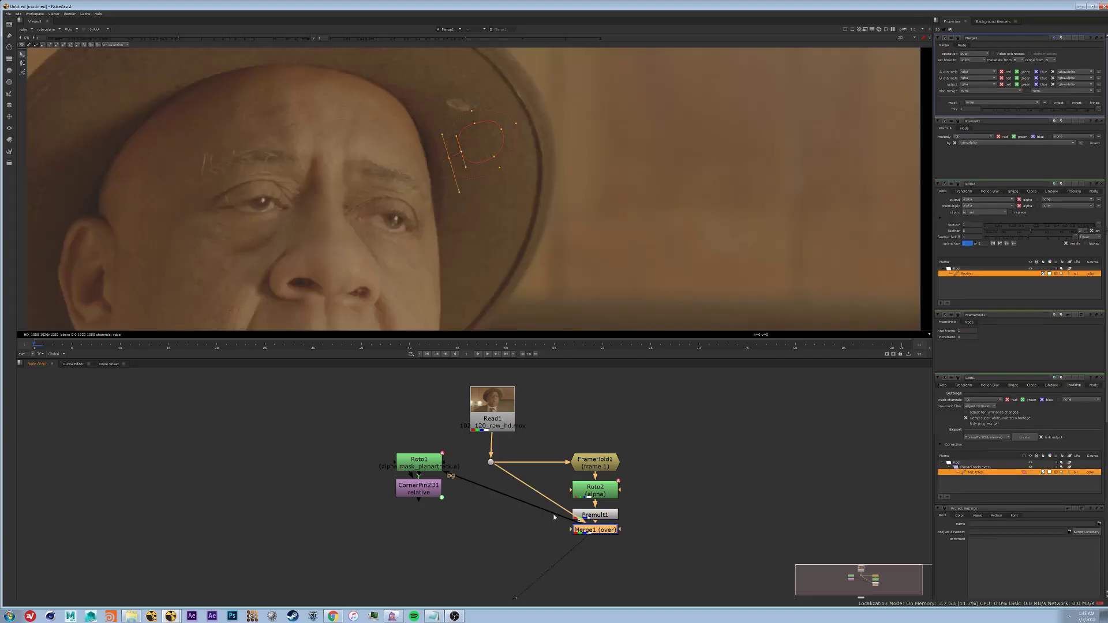
left_click_drag(601, 527, 493, 521)
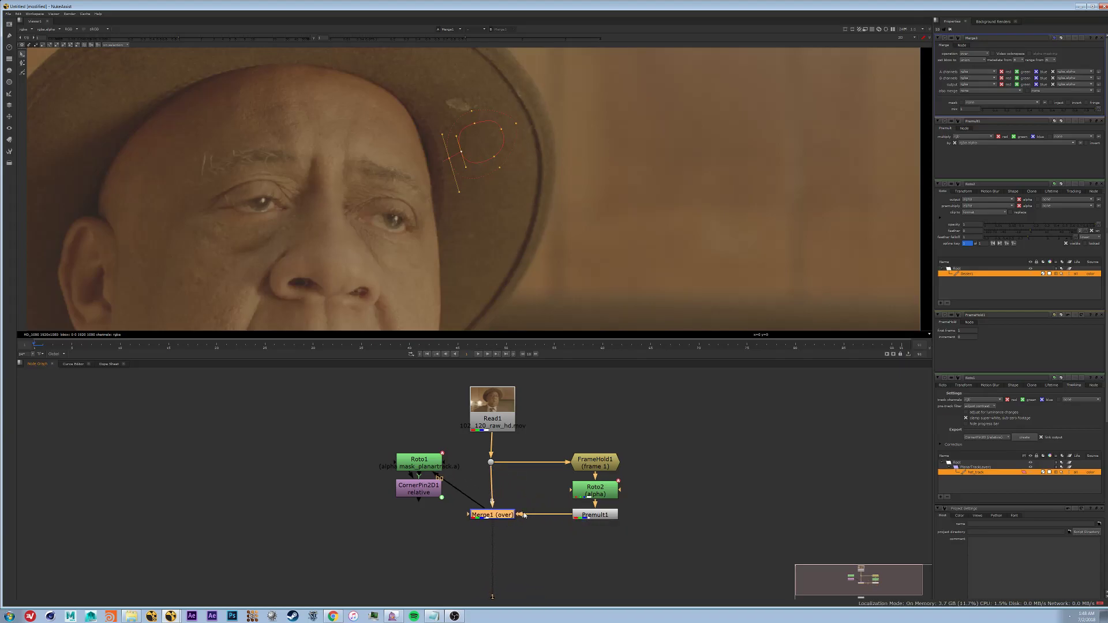
left_click(590, 517)
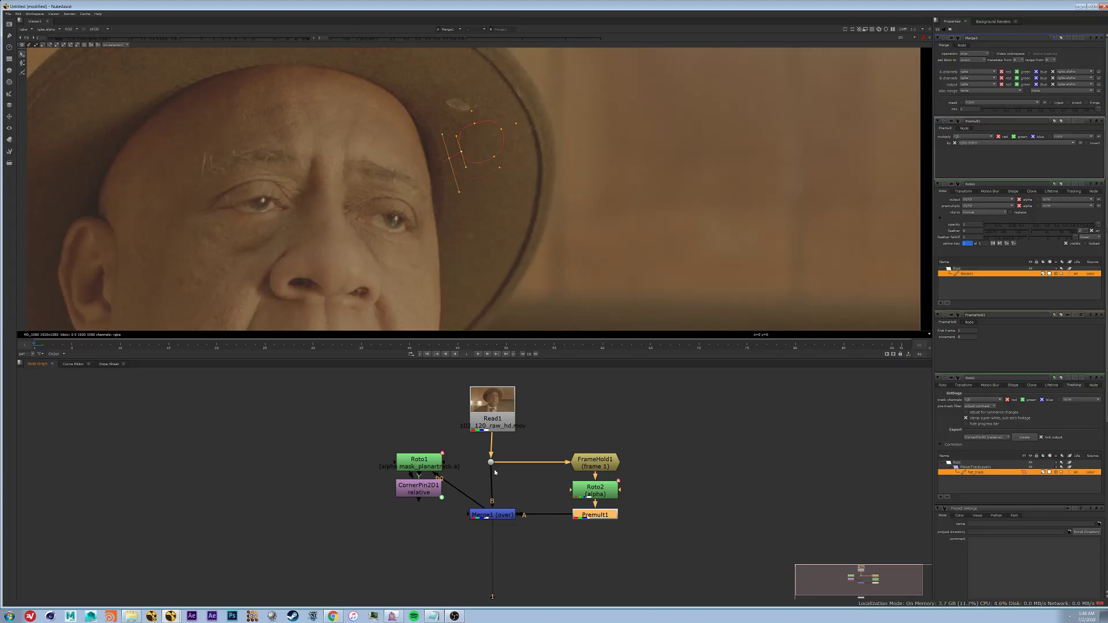
left_click_drag(505, 517, 503, 518)
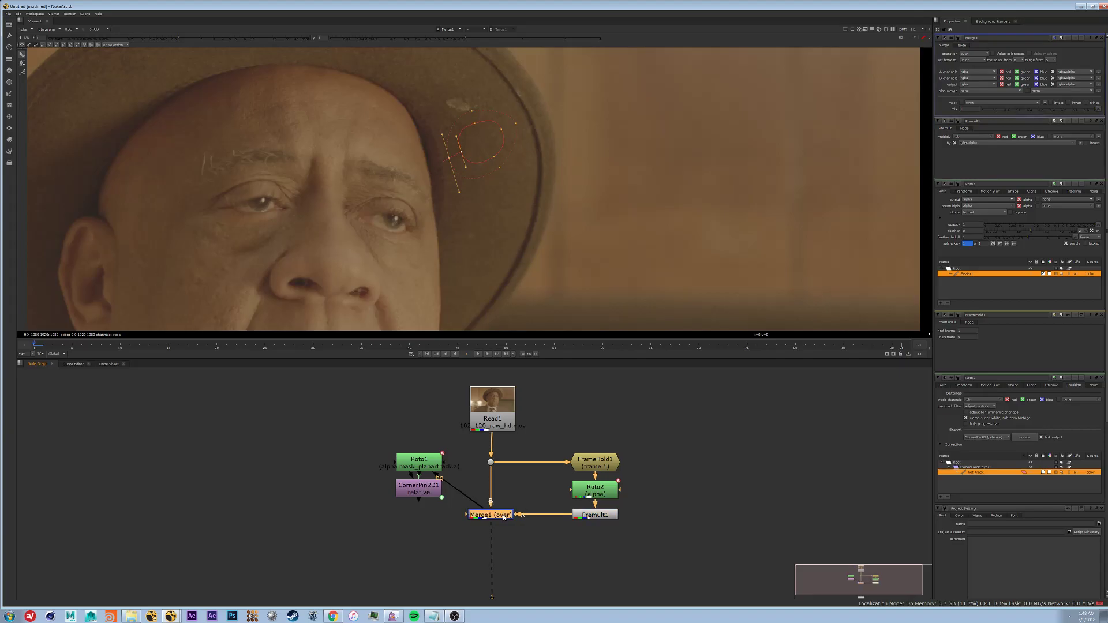
middle_click_drag(544, 542, 543, 536)
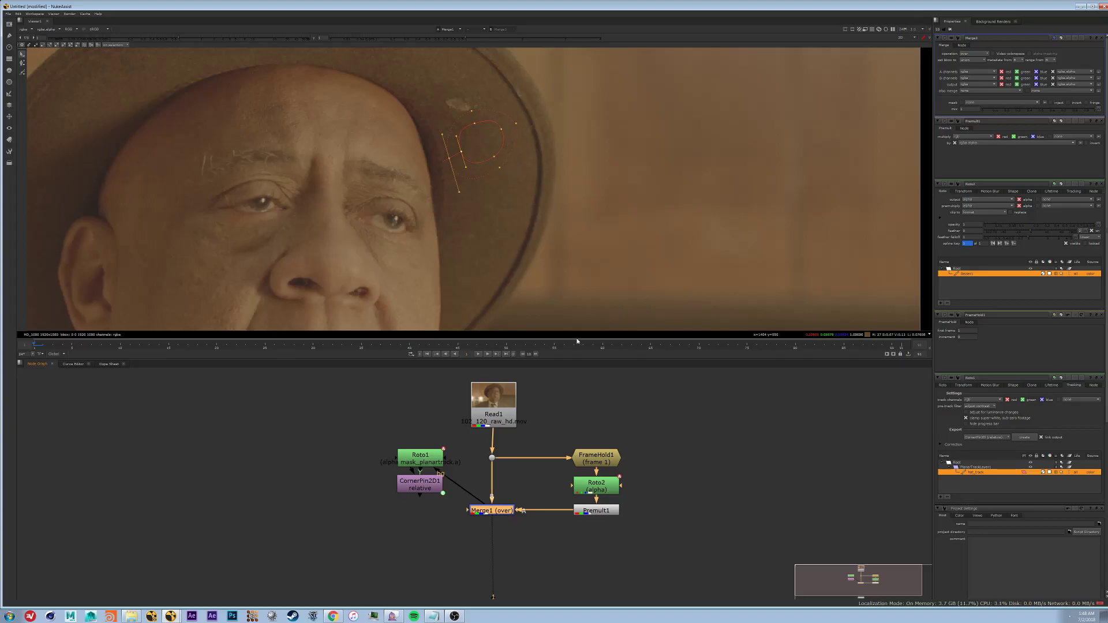
left_click_drag(511, 512, 513, 548)
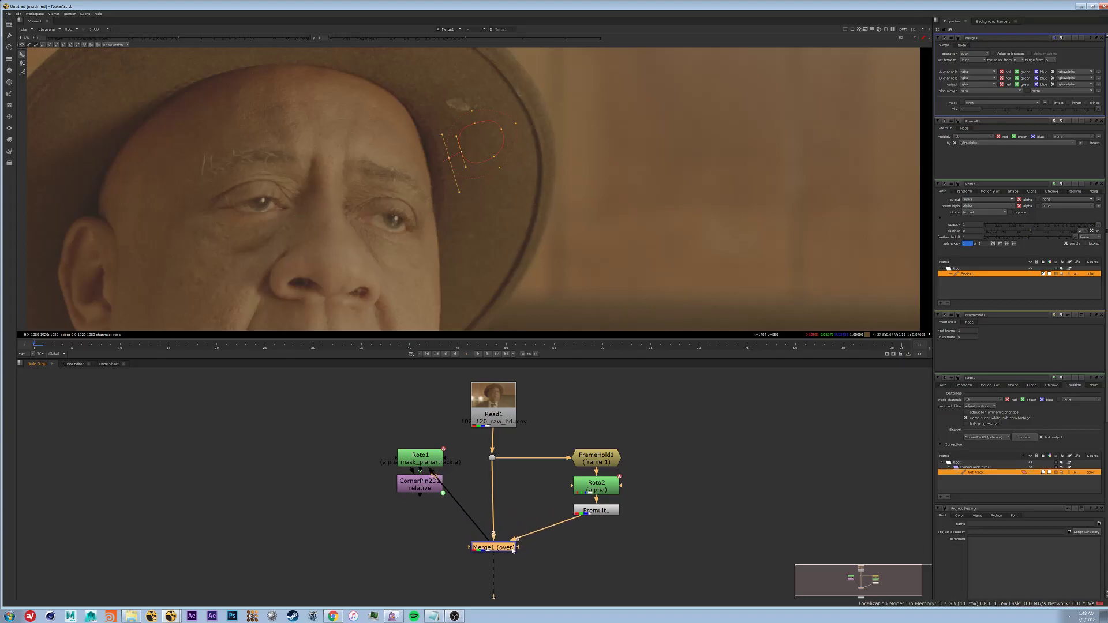
Step: Add Transform1 after Premult1, centre it on the patch, and translate it about -16.8, 34.8
left_click(603, 511)
key("t")
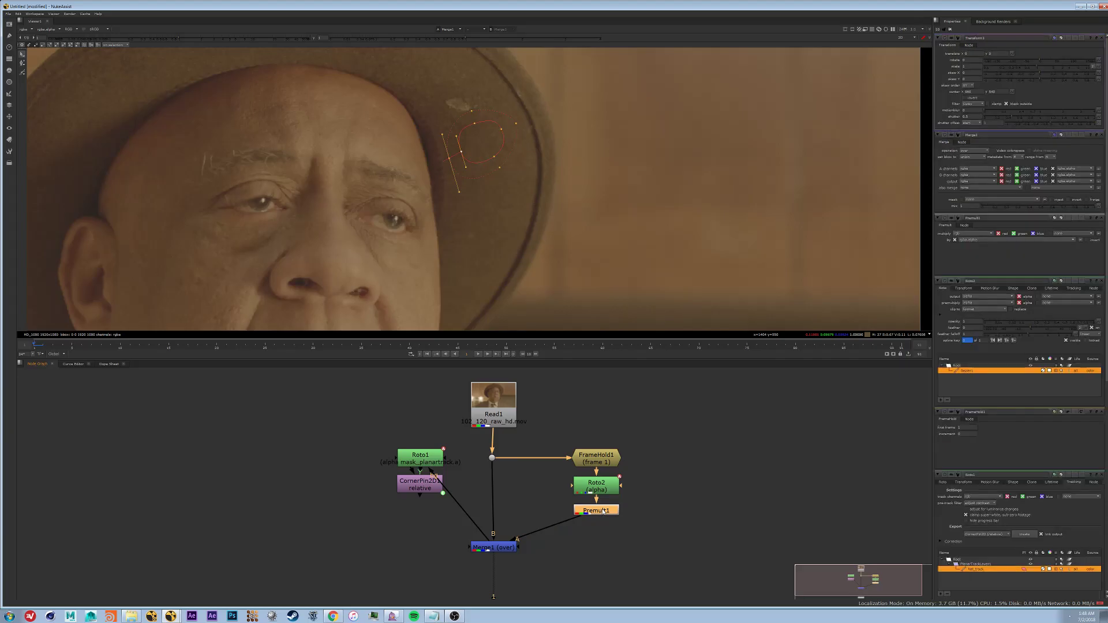
middle_click_drag(291, 297, 270, 221)
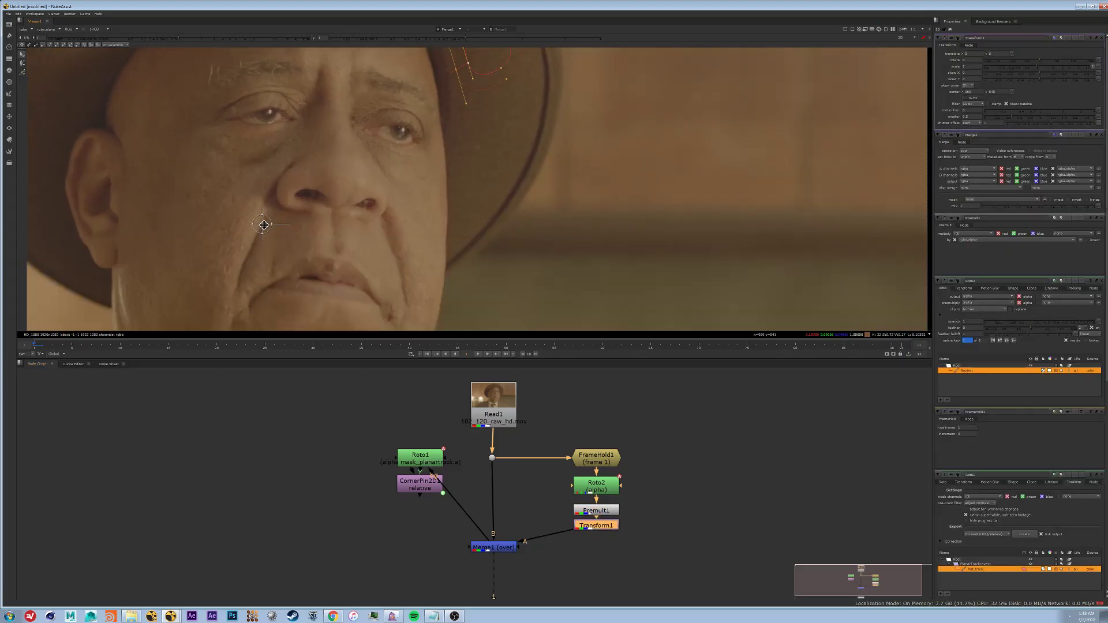
left_click_drag(269, 221, 486, 60, "ctrl")
middle_click_drag(496, 94, 450, 190)
scroll(465, 198, "up", 3)
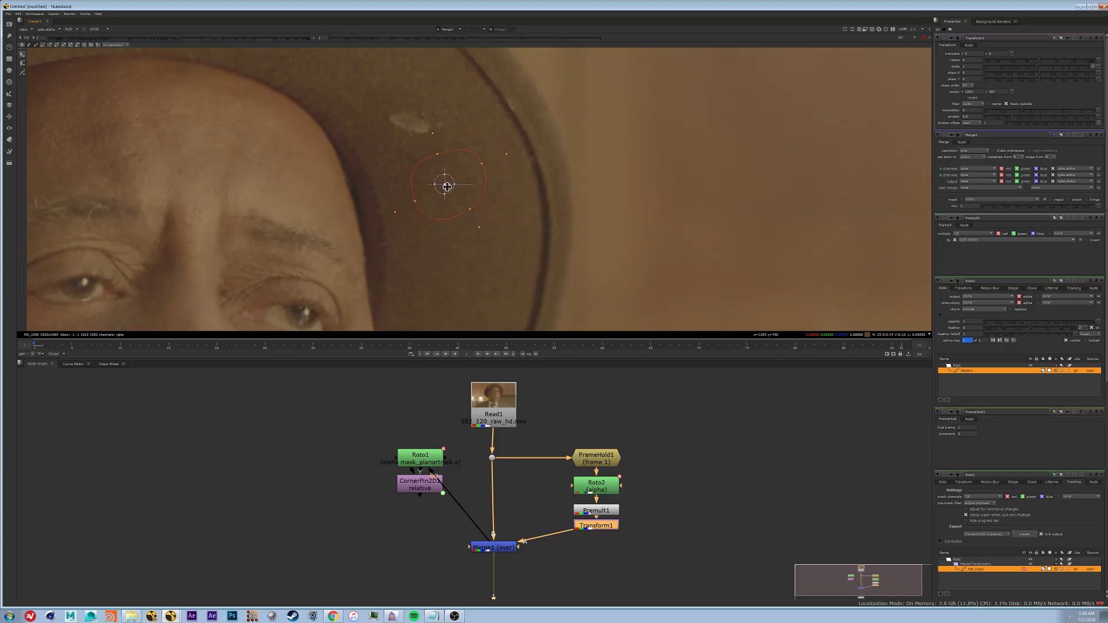
left_click_drag(445, 186, 416, 128)
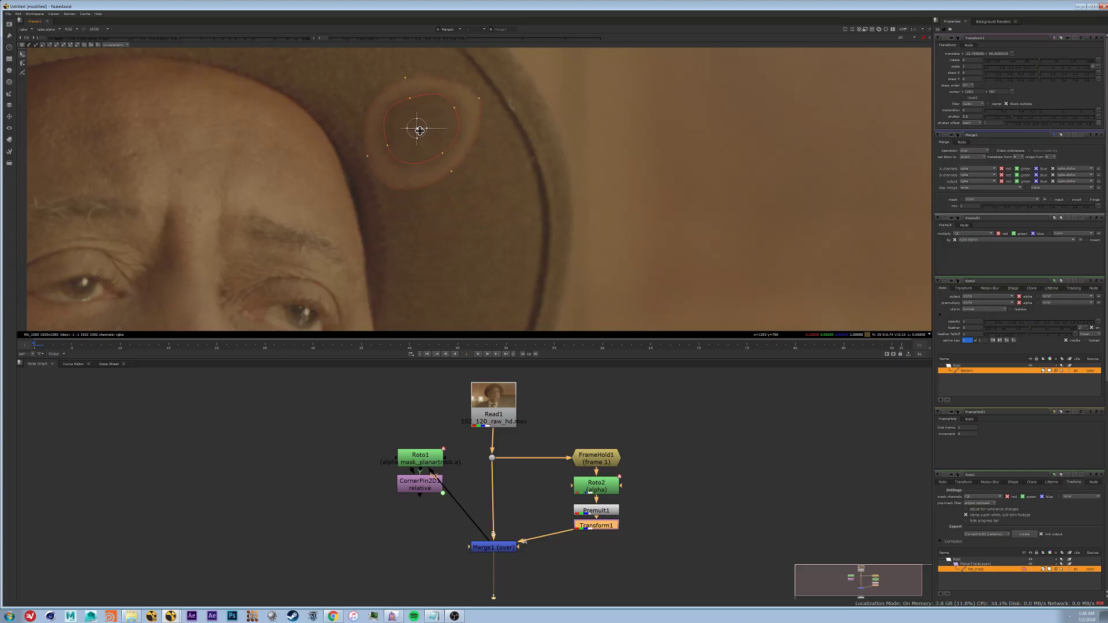
scroll(494, 189, "down", 2)
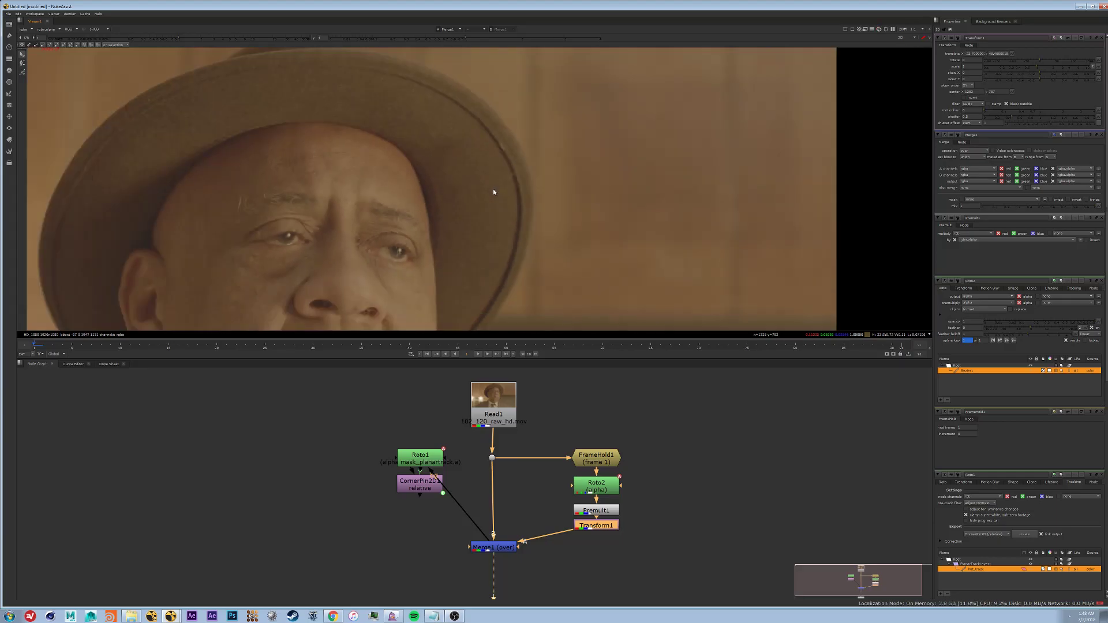
middle_click_drag(492, 189, 461, 205)
scroll(547, 198, "down", 2)
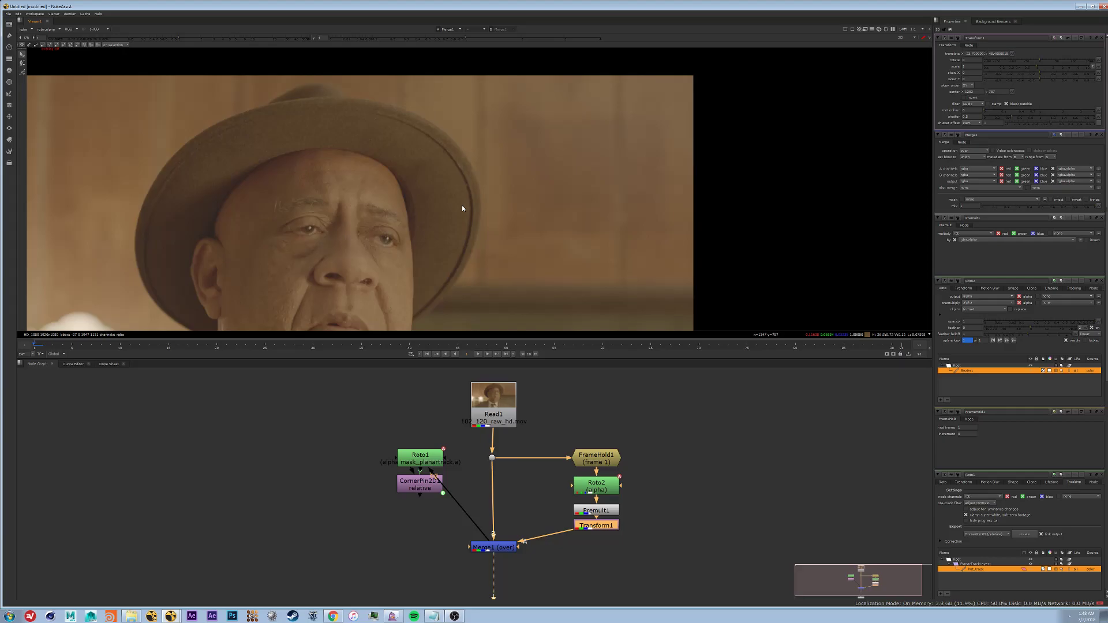
scroll(461, 206, "up", 2)
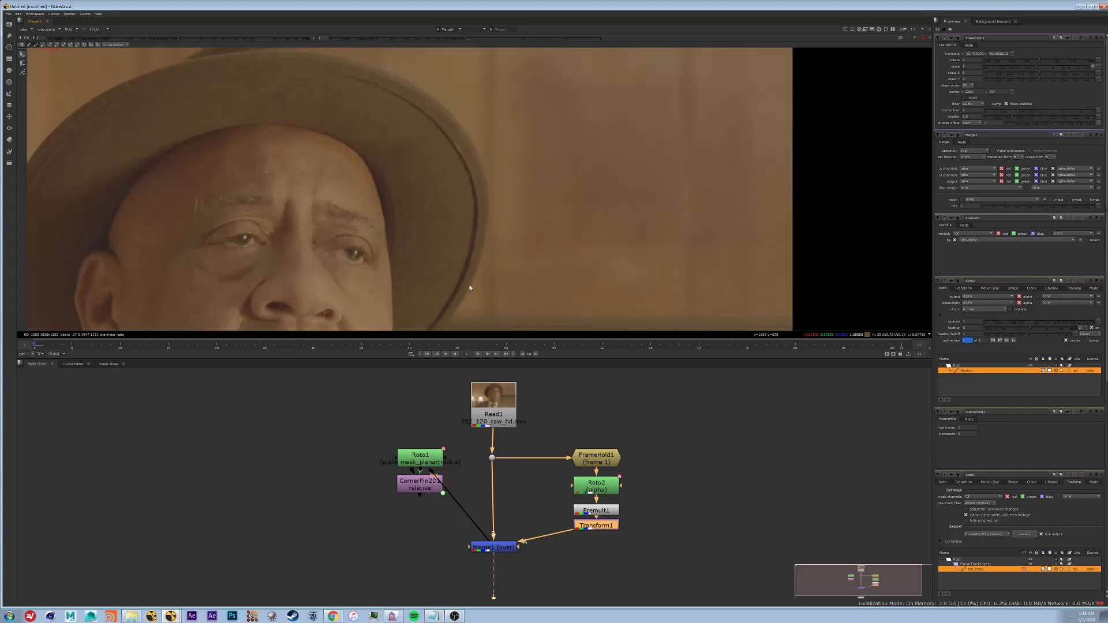
Step: Drop CornerPin2D1 onto the Transform1→Merge1 A pipe, with Merge1 moved lower for room
middle_click_drag(423, 476, 405, 442)
left_click(398, 467)
left_click_drag(398, 466, 392, 496)
left_click_drag(488, 512, 485, 549)
left_click_drag(397, 495, 580, 517)
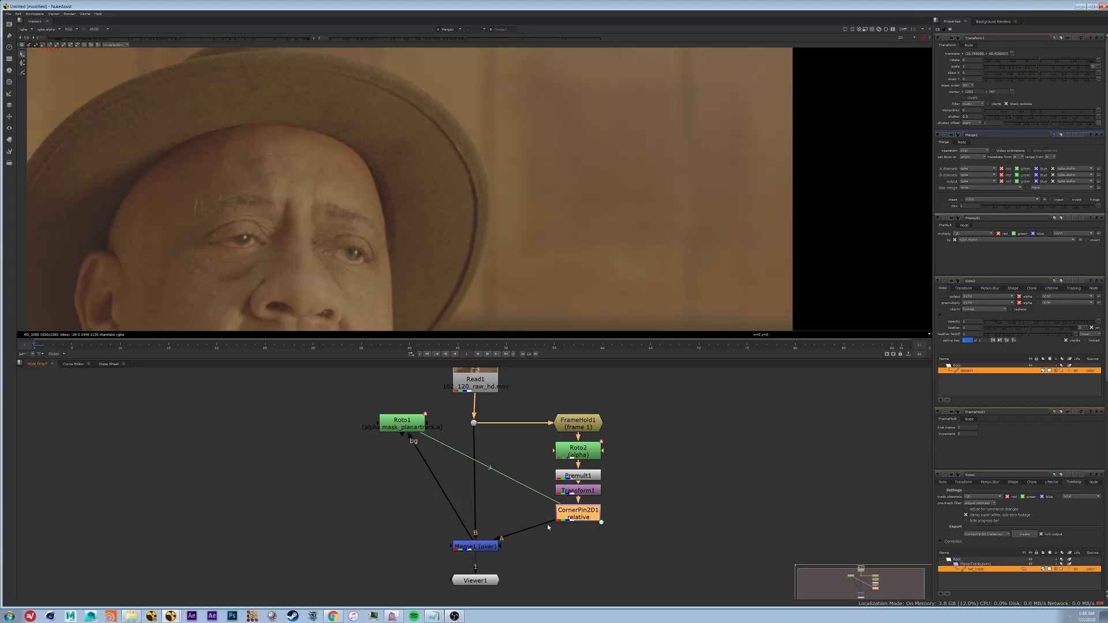
left_click(475, 580)
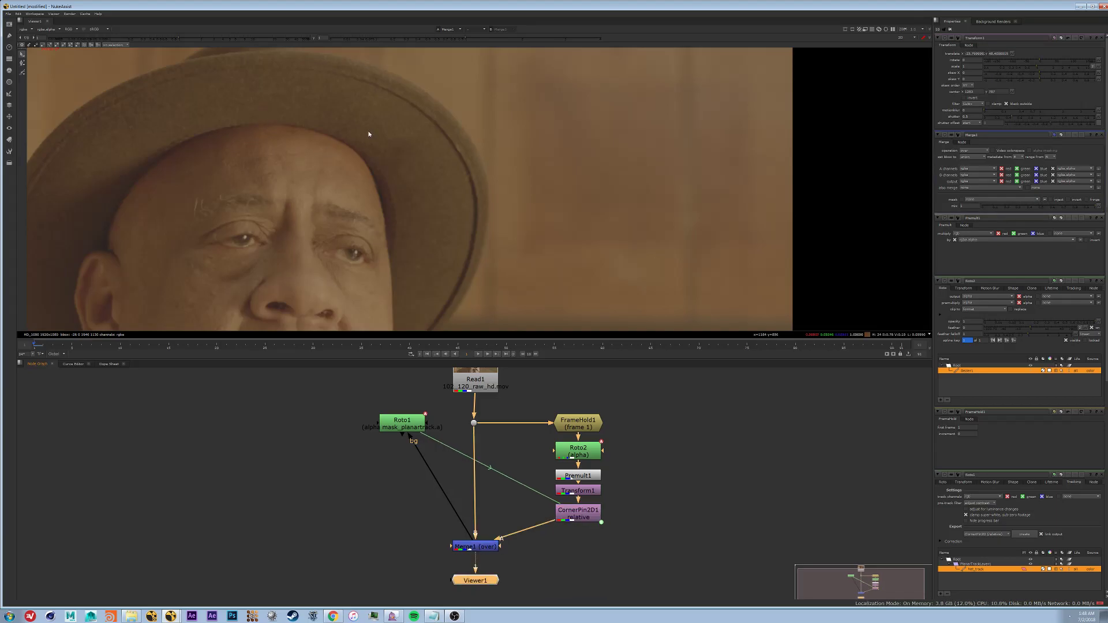
key("l")
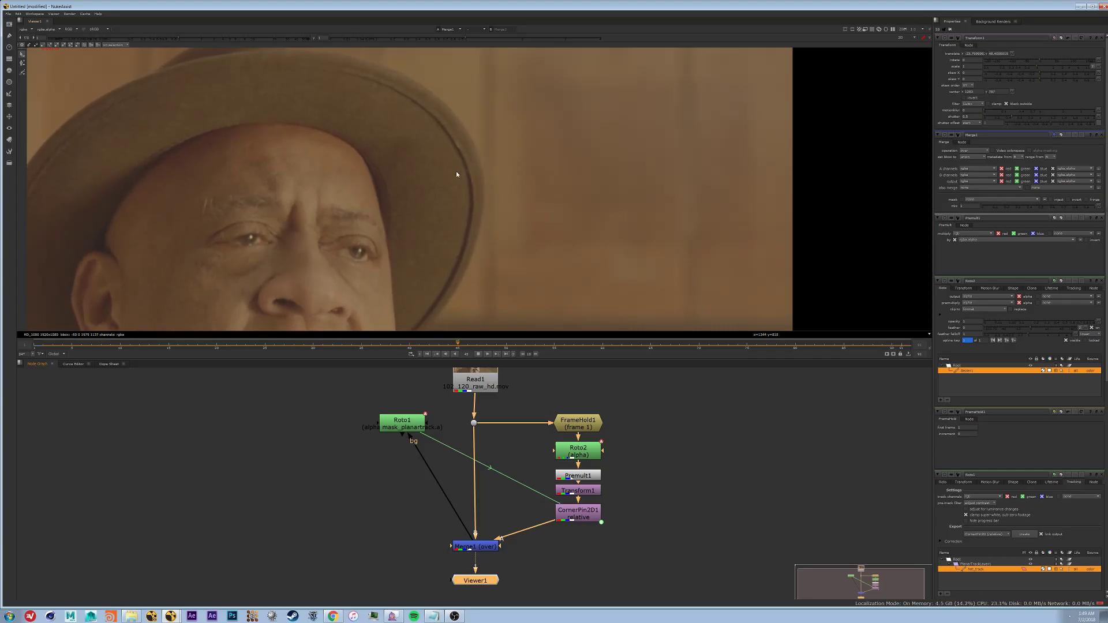
scroll(450, 173, "up", 2)
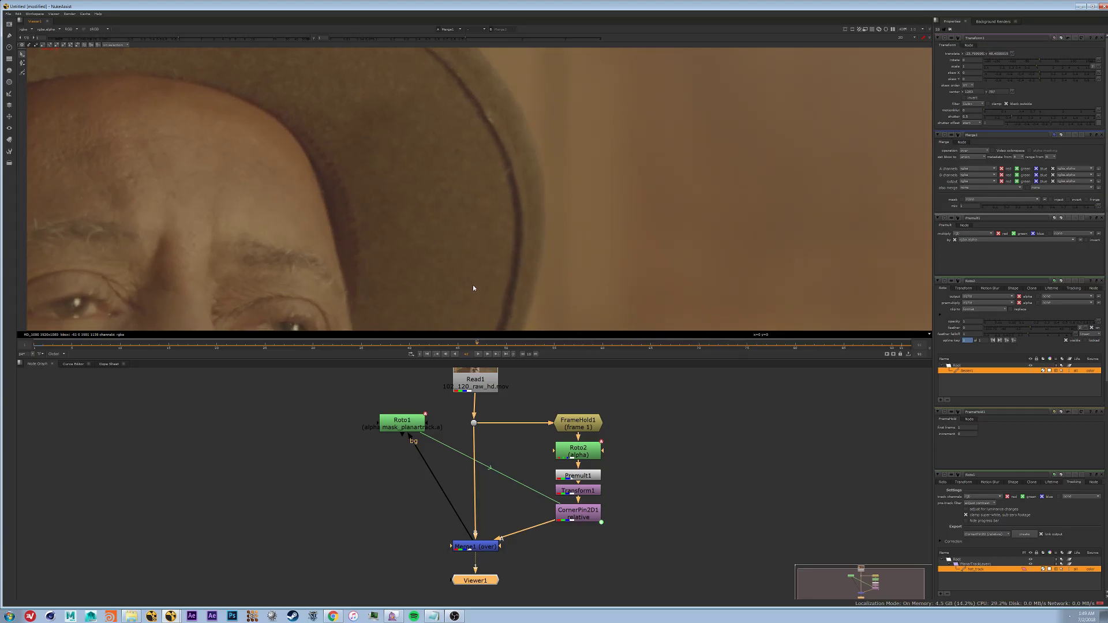
scroll(549, 199, "down", 5)
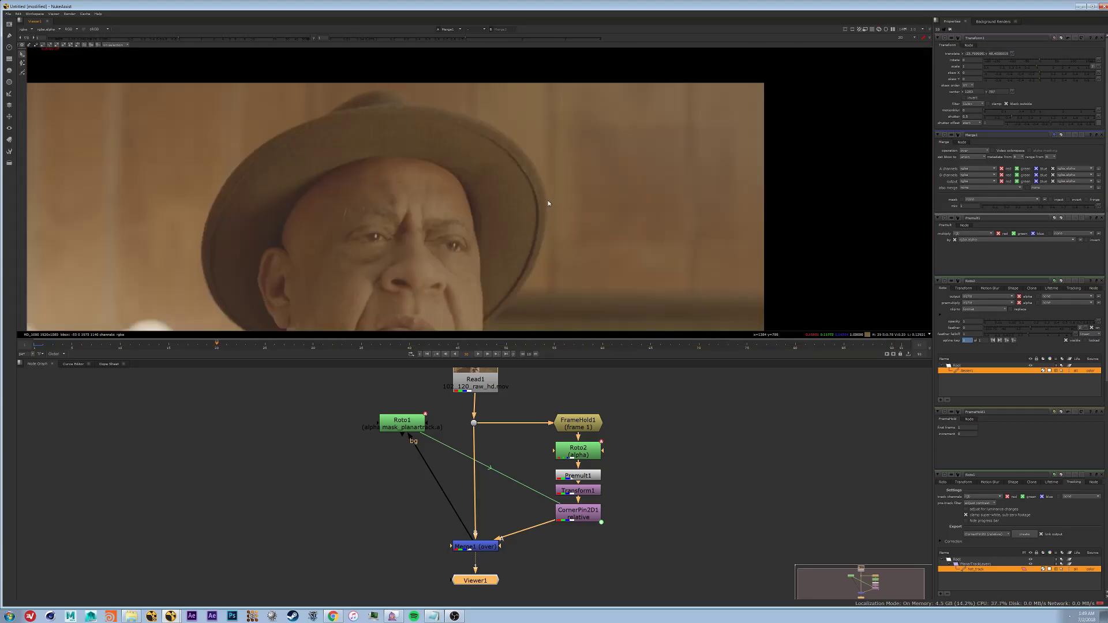
scroll(550, 208, "down", 2)
middle_click_drag(552, 209, 487, 182)
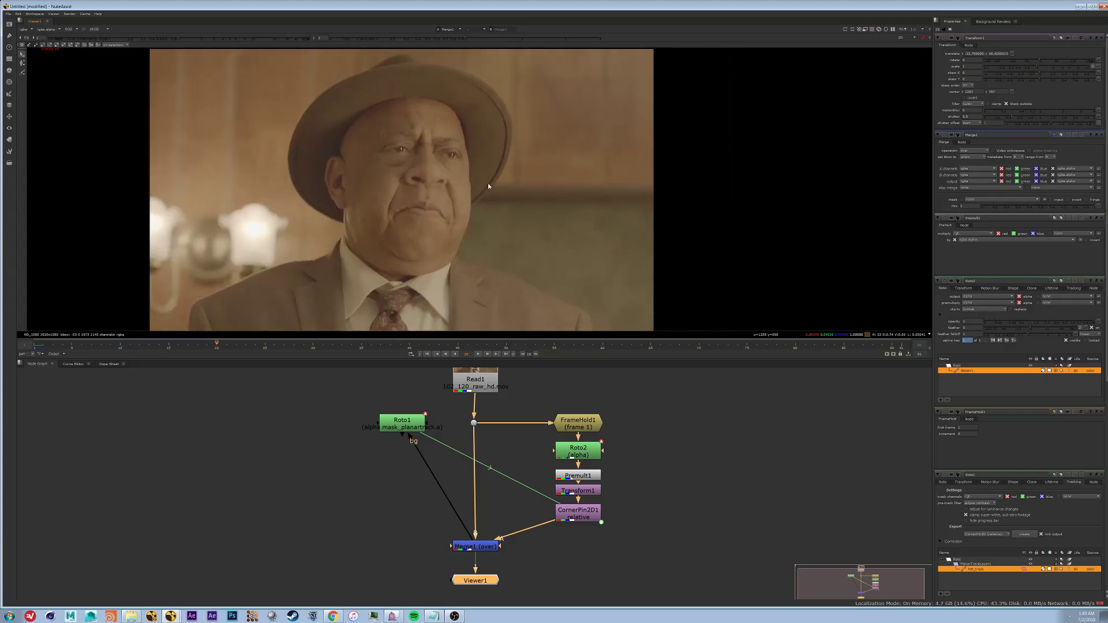
left_click(485, 546)
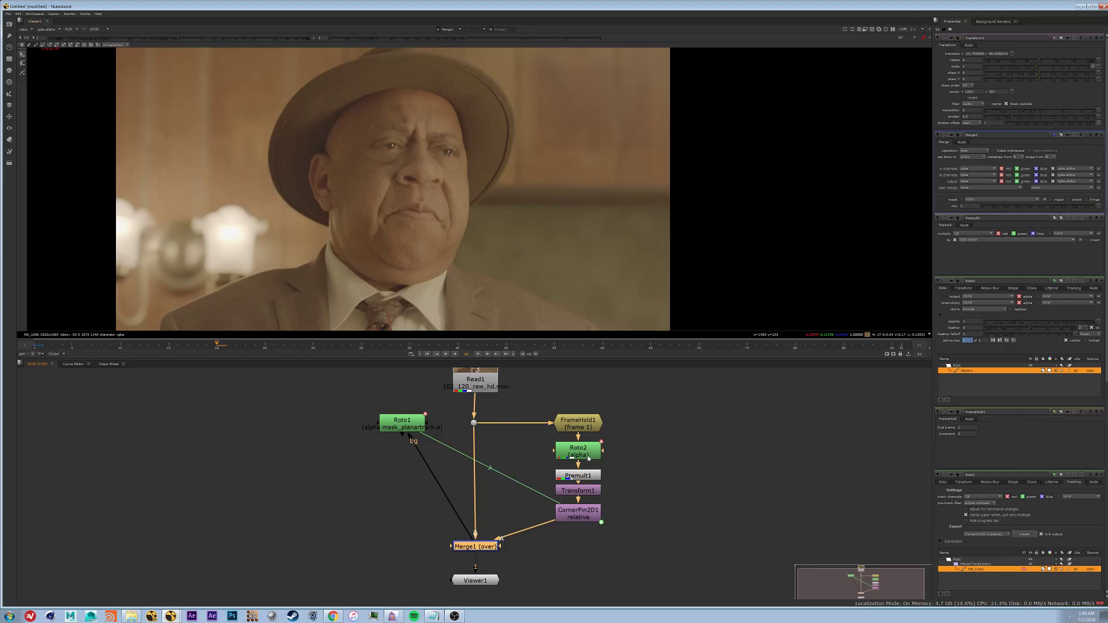
Step: Insert Grade1 after CornerPin2D1, nudging Merge1 down to make room
middle_click_drag(601, 511, 606, 496)
left_click_drag(498, 533, 488, 548)
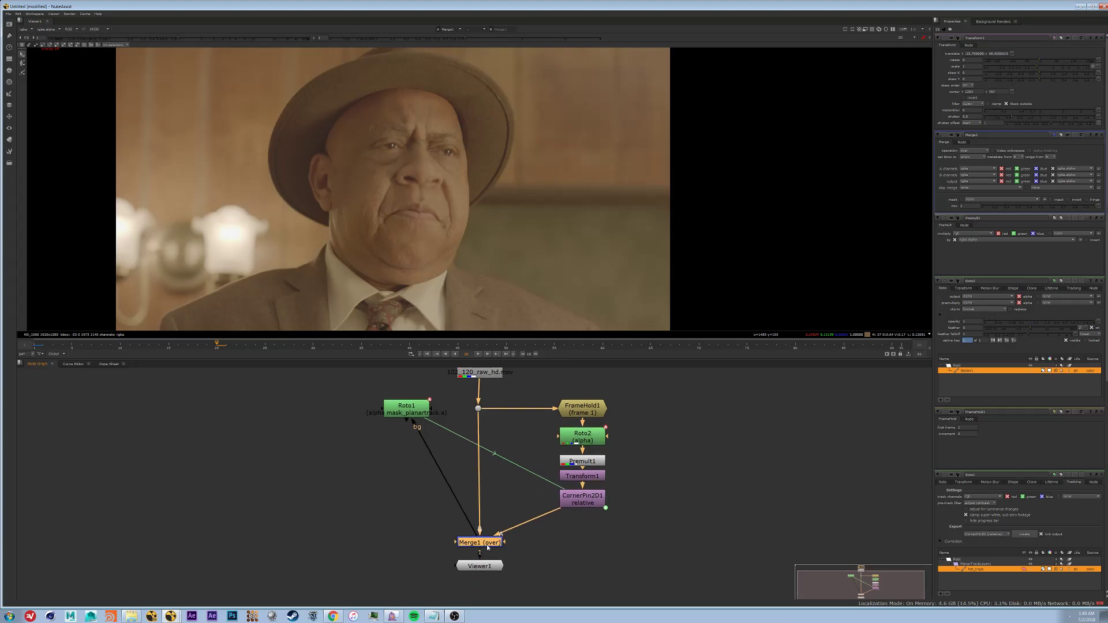
left_click(588, 506)
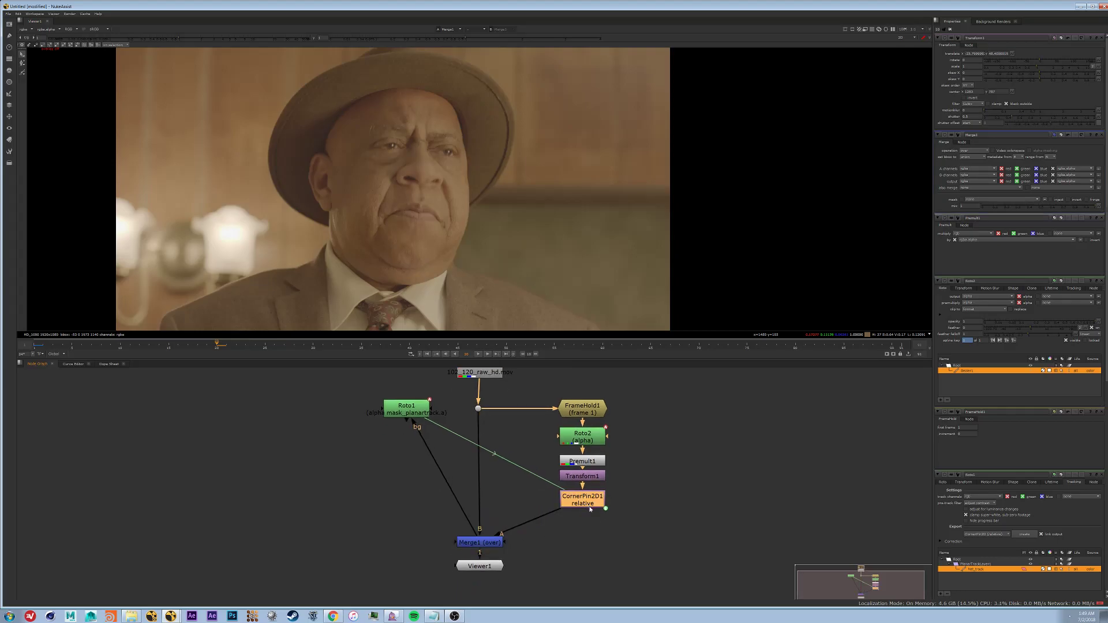
key("g")
left_click_drag(591, 522, 590, 530)
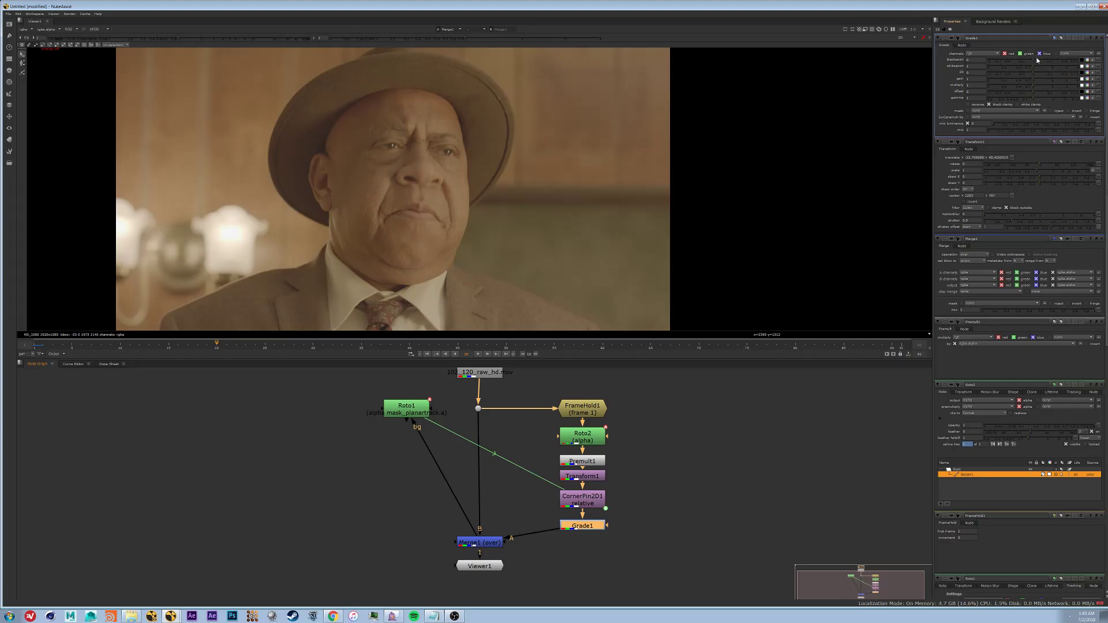
Step: Raise Grade1's multiply to about 1.24
left_click(1033, 86)
left_click_drag(1037, 87, 1034, 84)
left_click_drag(1036, 84, 1038, 84)
middle_click_drag(632, 512, 542, 506)
Step: Move Grade1 so it sits between Transform1 and CornerPin2D1
left_click(555, 518)
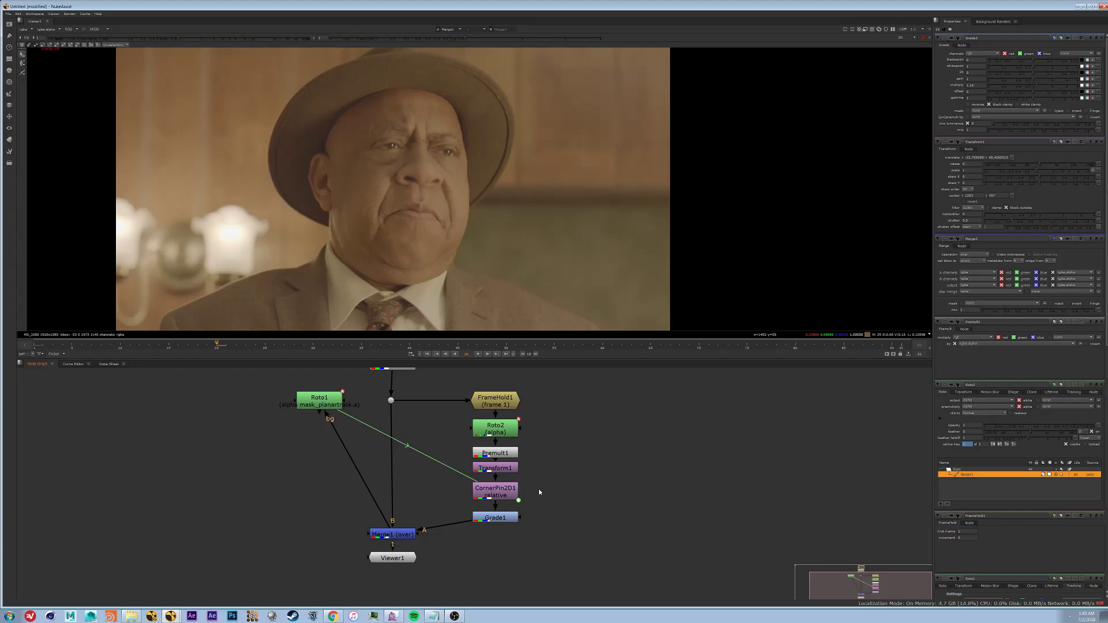
middle_click_drag(539, 490, 539, 502)
left_click(508, 535)
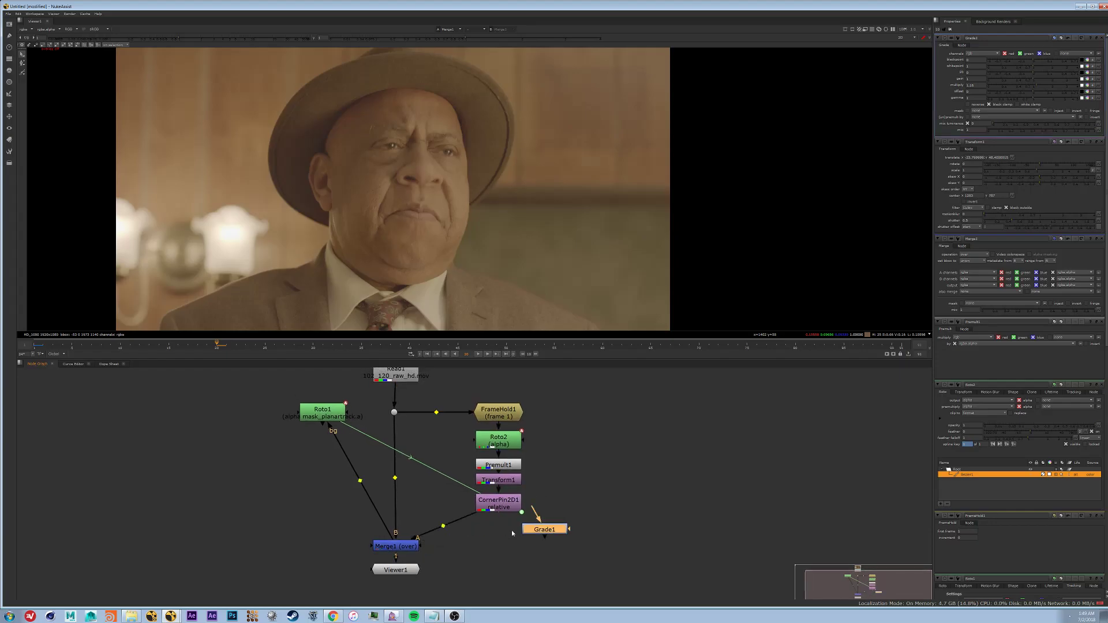
left_click_drag(509, 535, 503, 503)
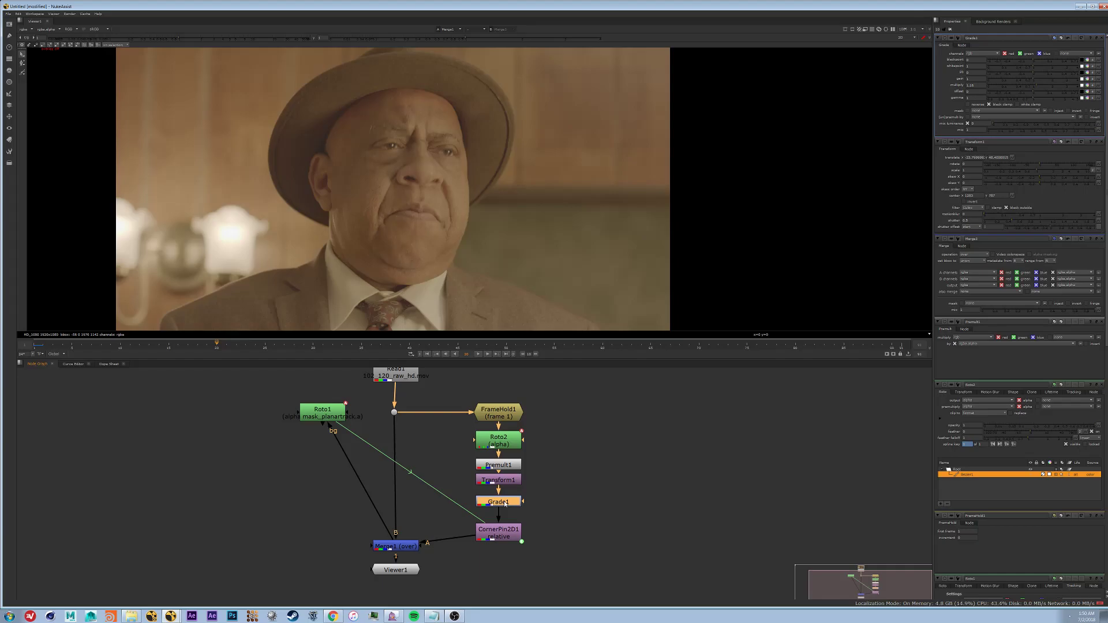
left_click(547, 504)
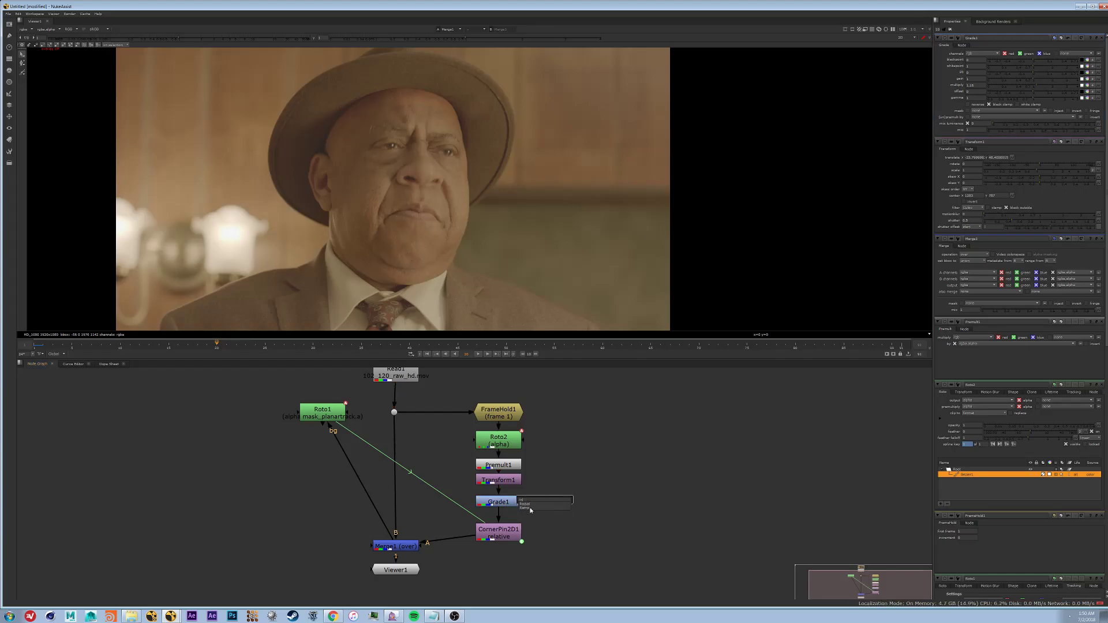
Step: Create Ramp1 and connect it to Grade1's mask input
left_click(530, 509)
scroll(526, 508, "up", 2)
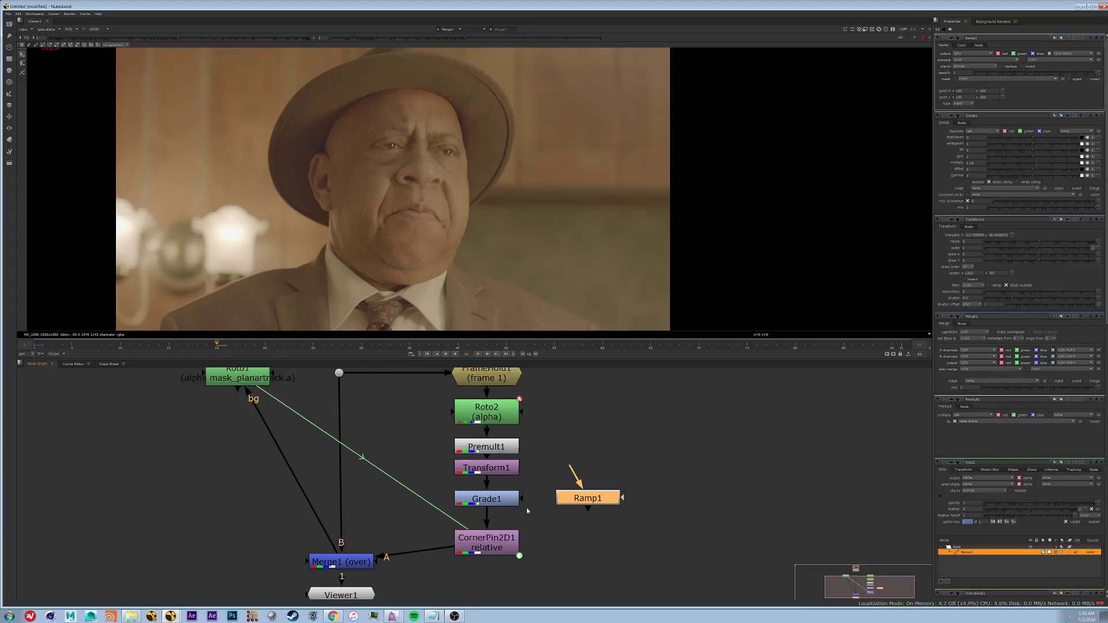
scroll(527, 507, "up", 3)
left_click_drag(520, 495, 698, 484)
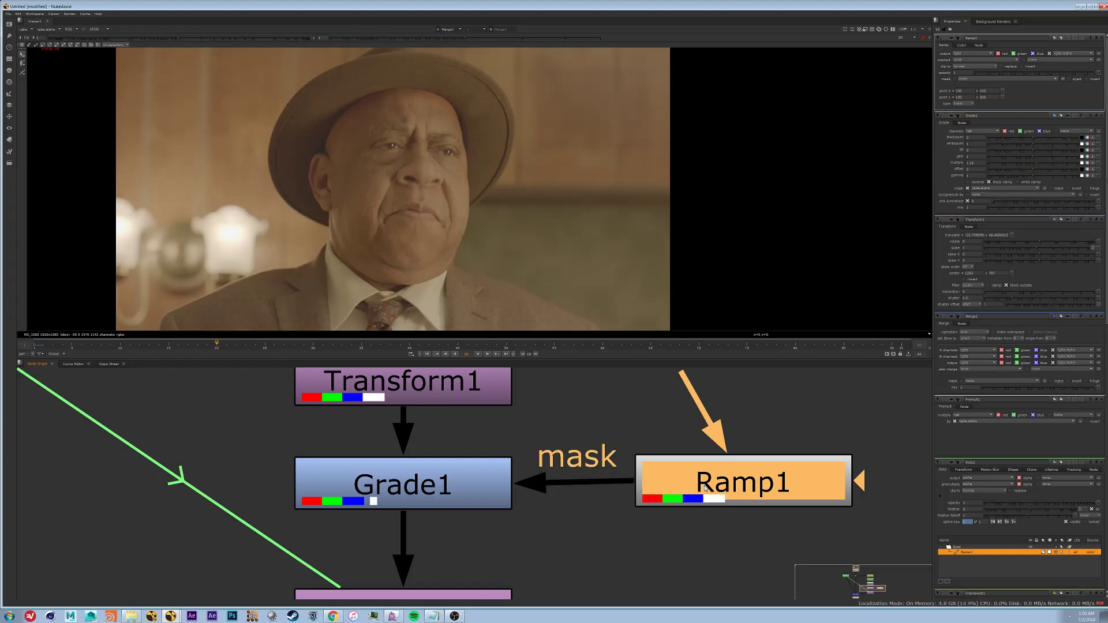
Step: Position Ramp1's p0 and p1 handles for a tilted white-to-black gradient, white at the top
key("1")
left_click(668, 440)
scroll(289, 215, "down", 3)
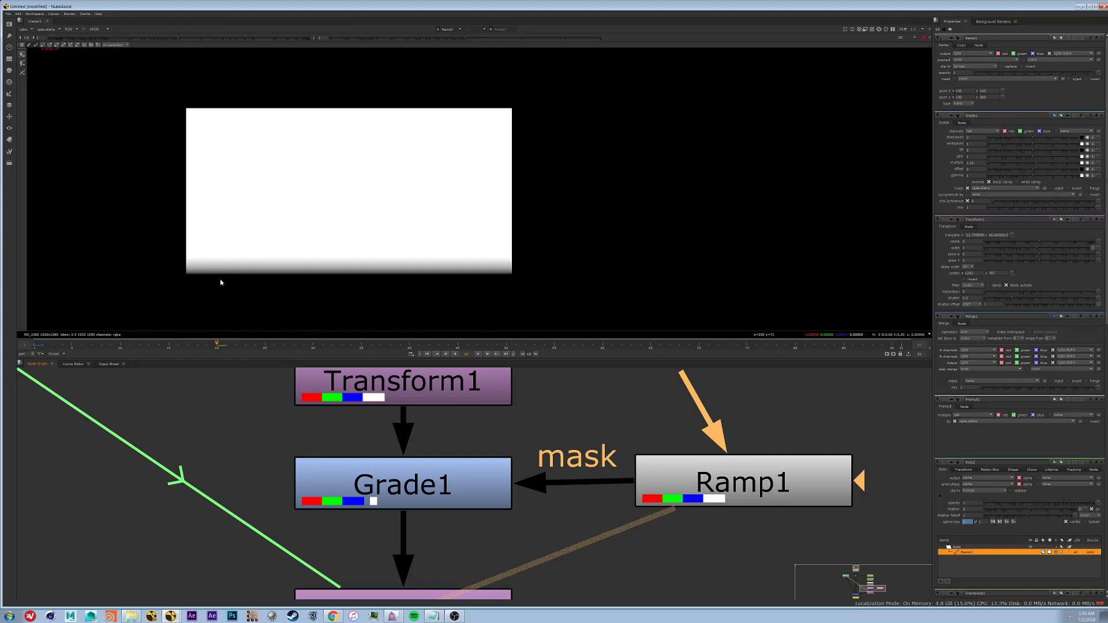
left_click(761, 464)
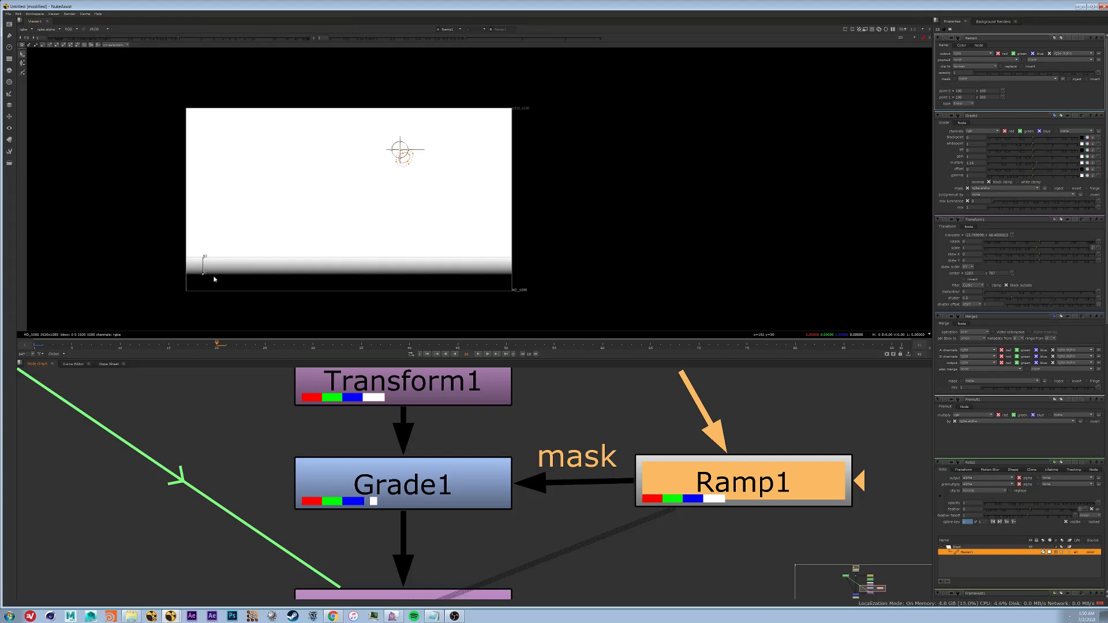
left_click_drag(202, 277, 441, 215)
left_click_drag(205, 256, 401, 151)
left_click_drag(442, 217, 404, 166)
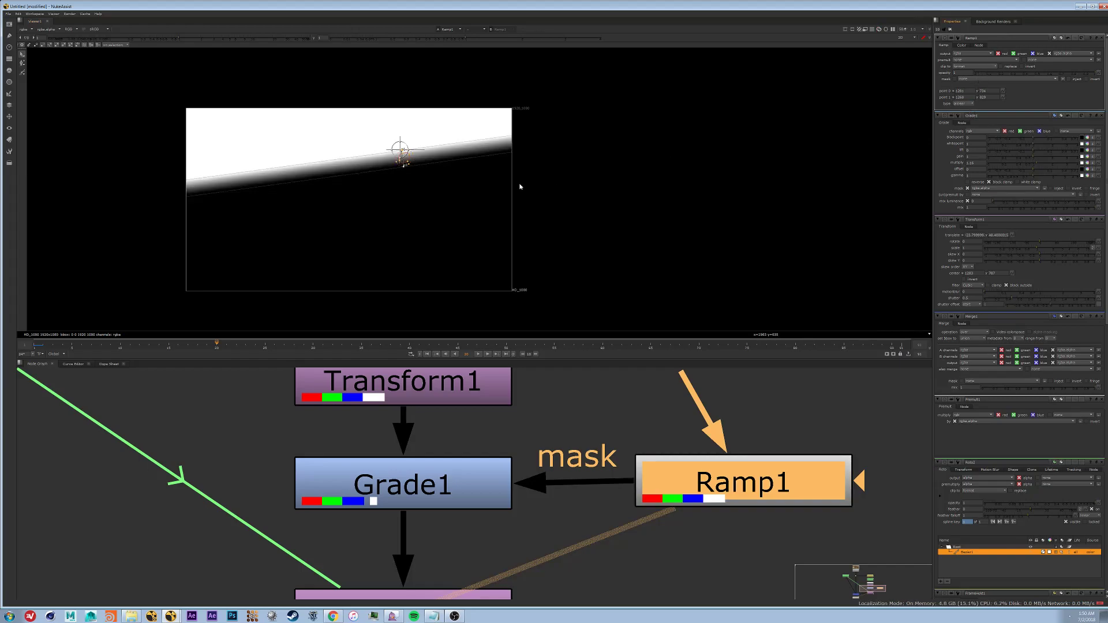
scroll(420, 237, "up", 3)
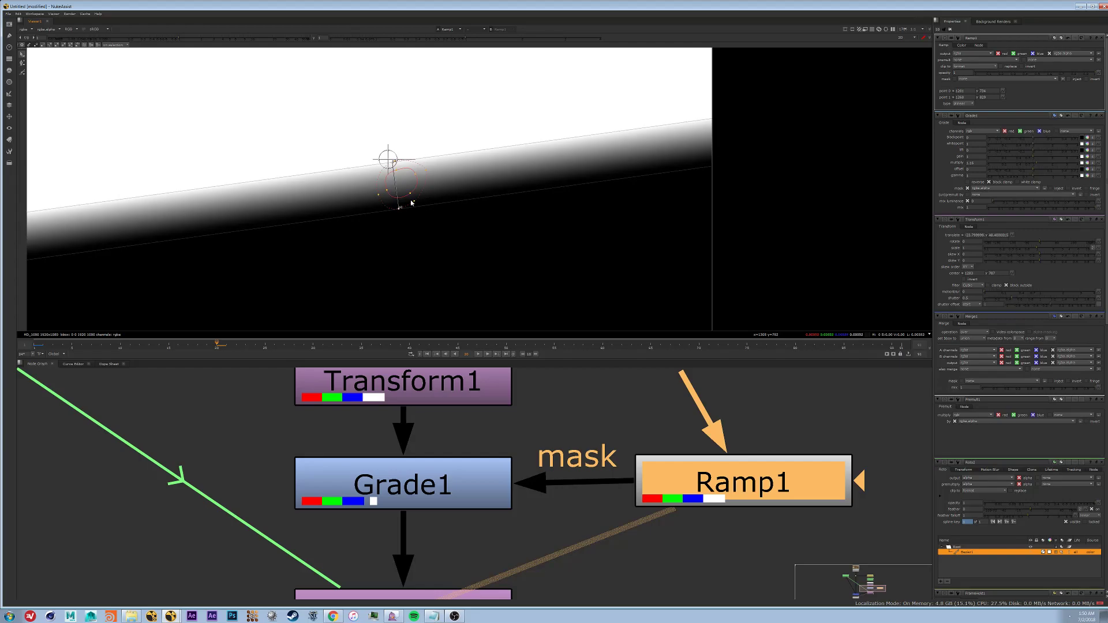
scroll(461, 510, "down", 10)
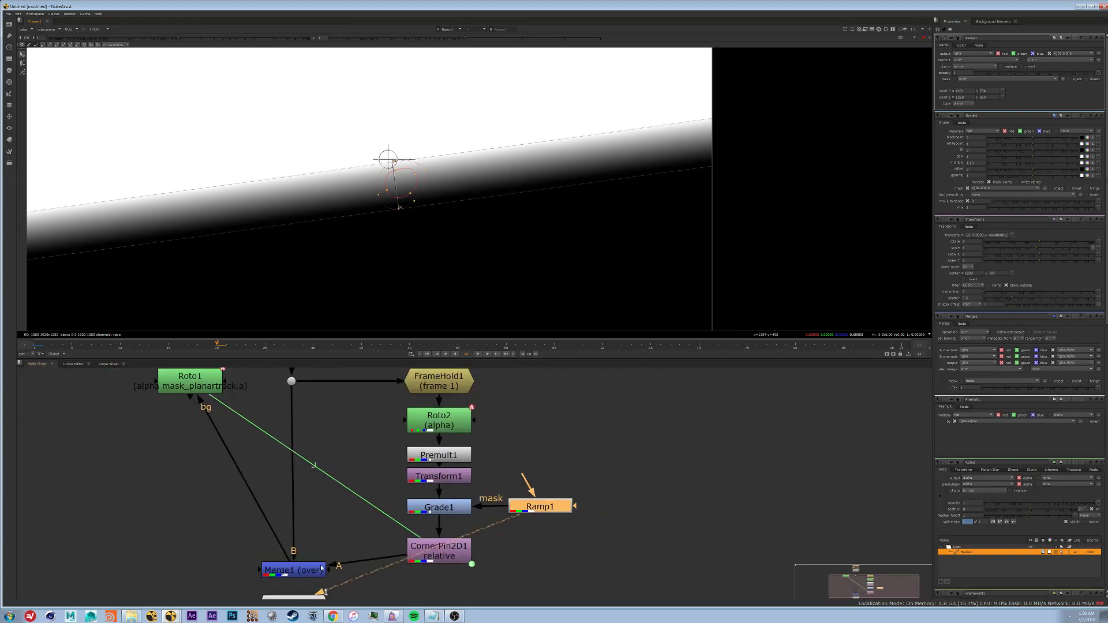
Step: View Merge1's composite and toggle Ramp1 off and on to compare the patch
left_click(294, 570)
key("1")
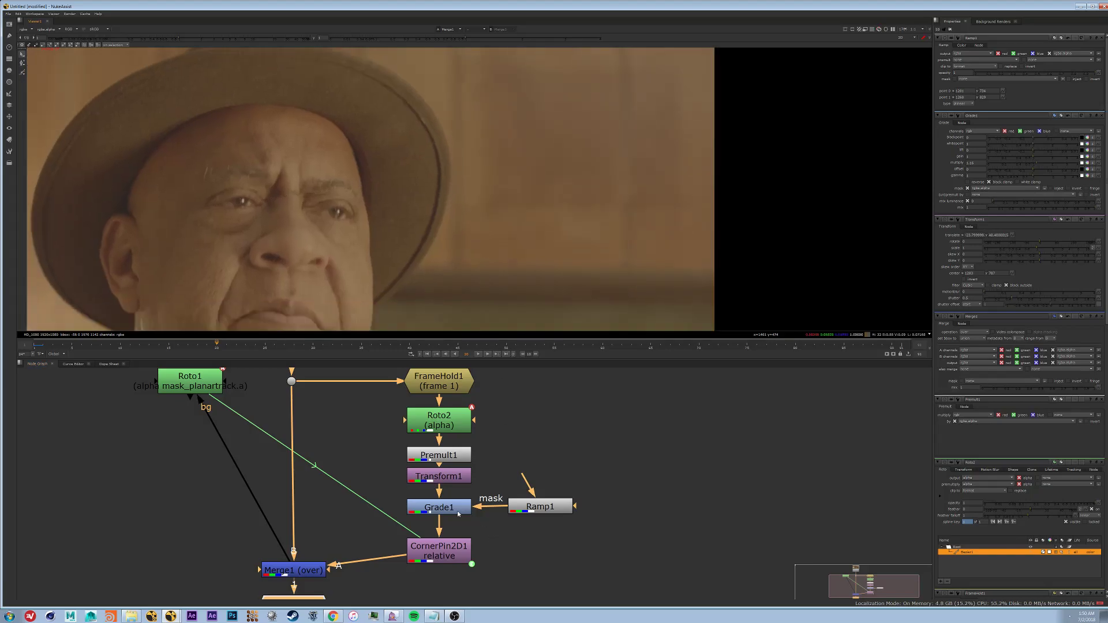
left_click(548, 509)
key("d")
key("d")
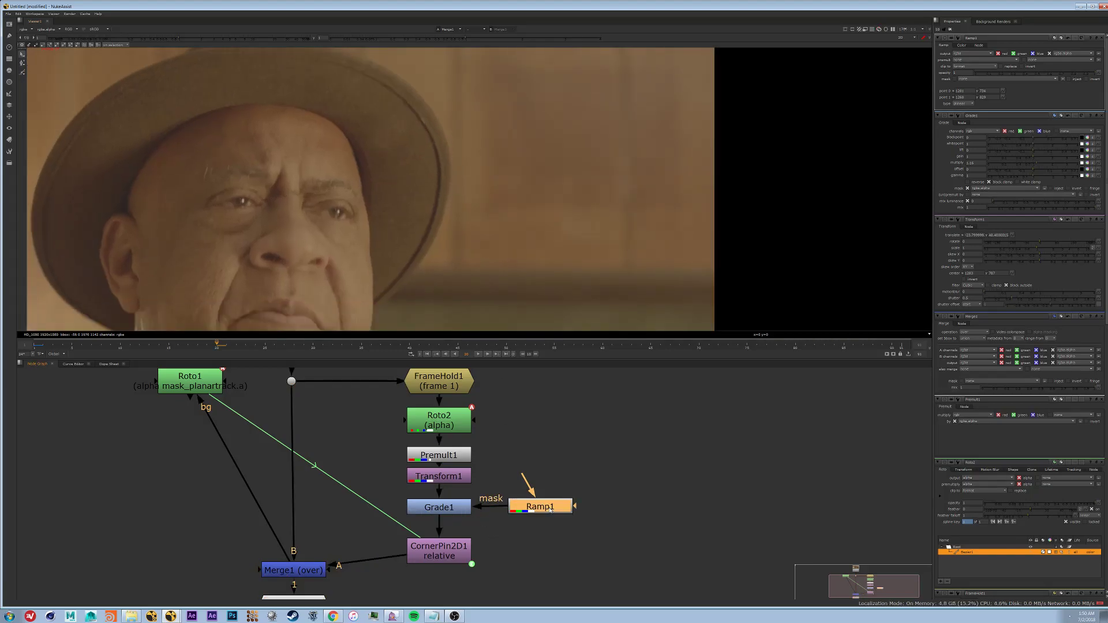
Step: Open Grade1's properties and play the shot back
double_click(467, 504)
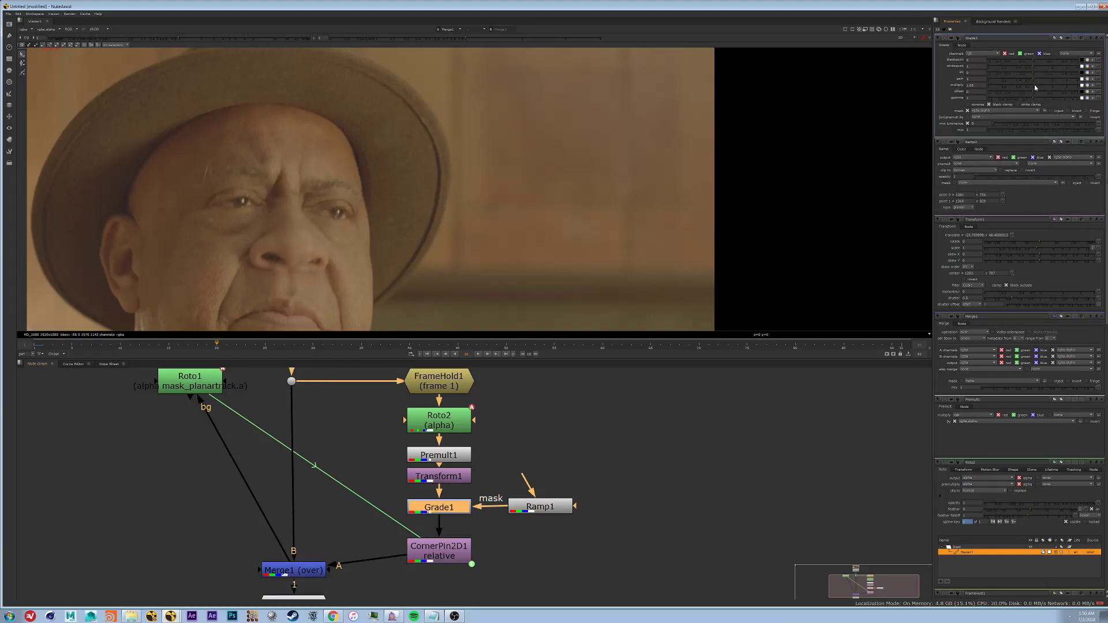
scroll(550, 188, "down", 4)
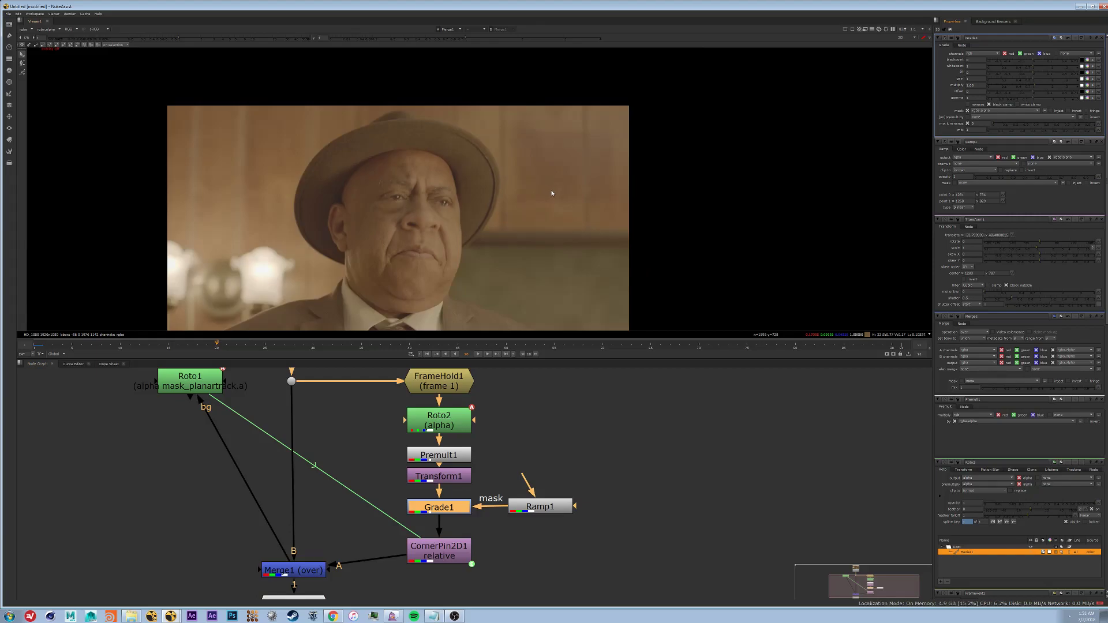
scroll(554, 193, "up", 1)
key("l")
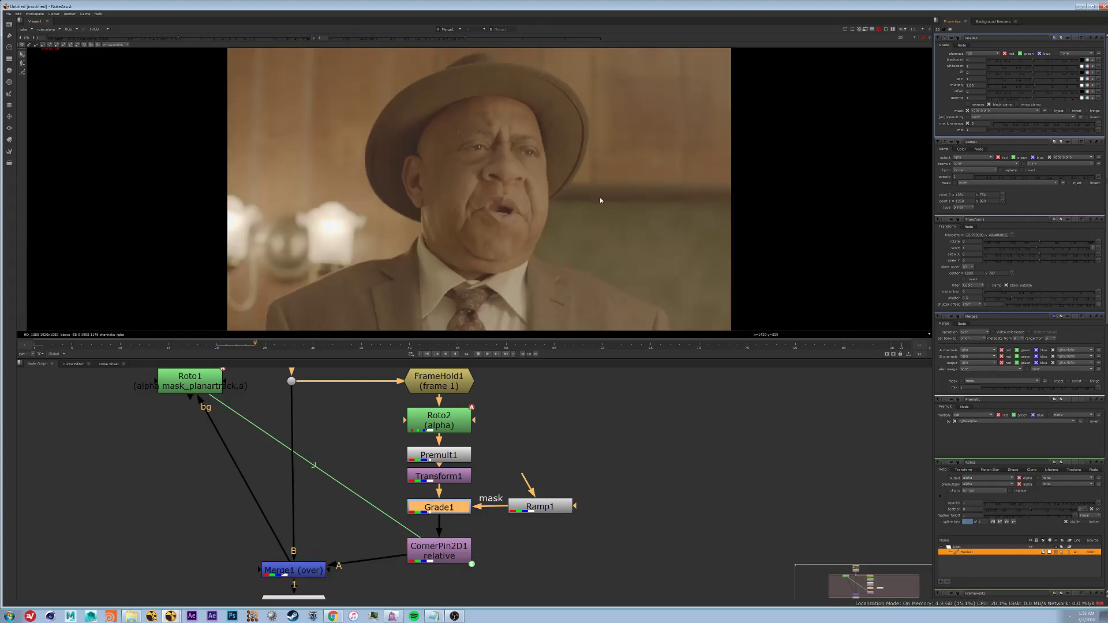